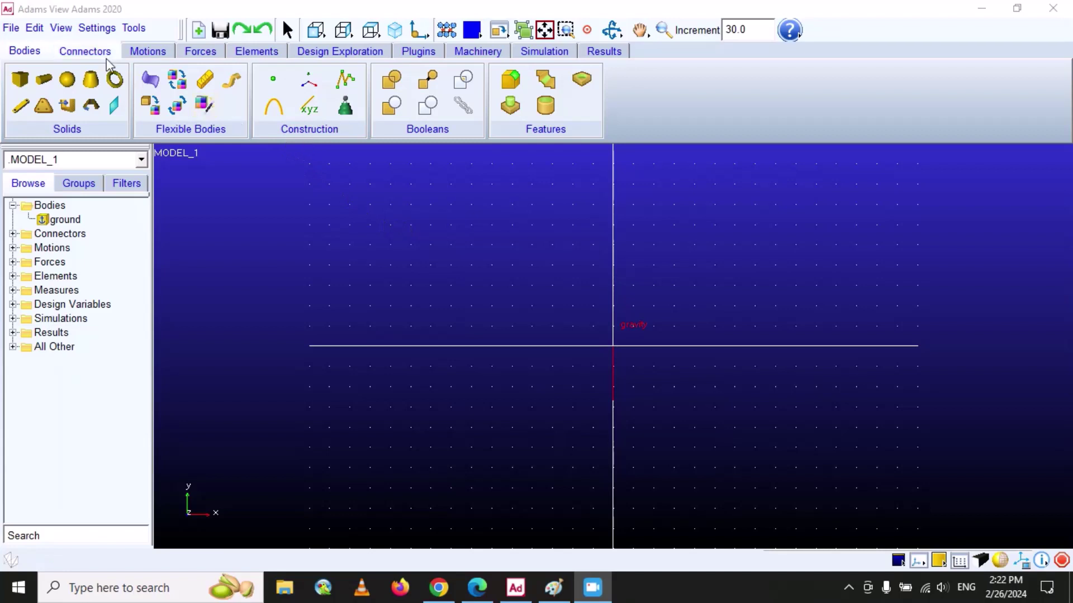
Add a construction point to ground, unattached, at about X -300, Y 150 on the working grid
click(24, 52)
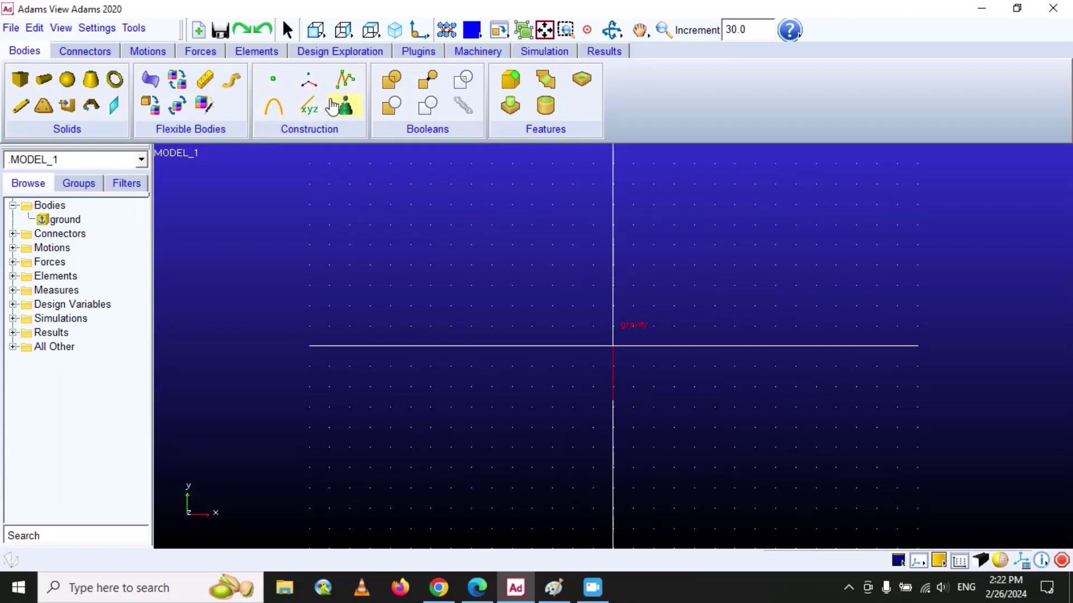
click(274, 84)
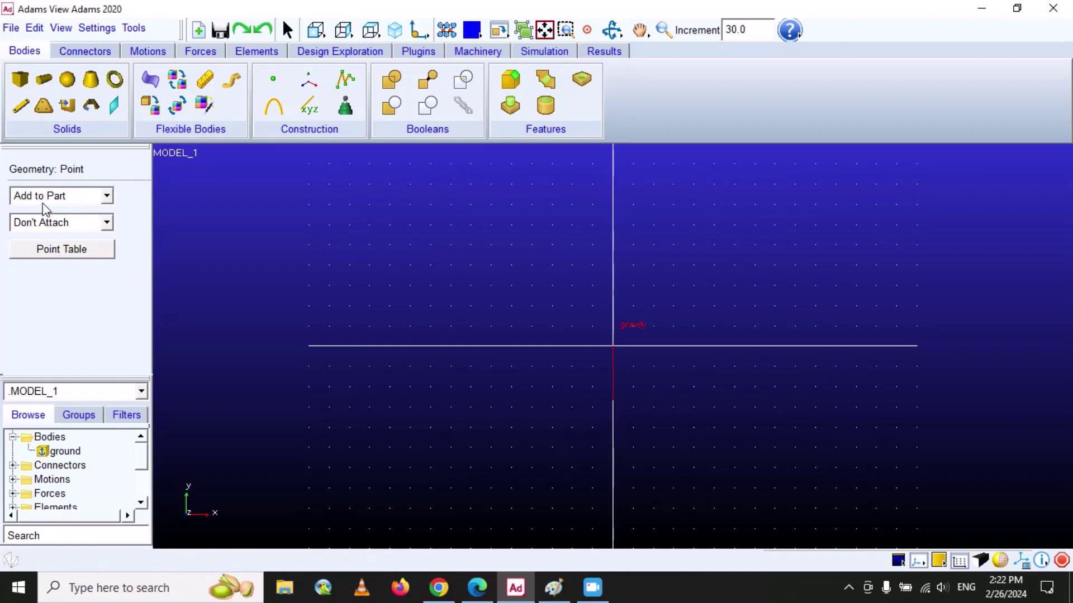
click(106, 197)
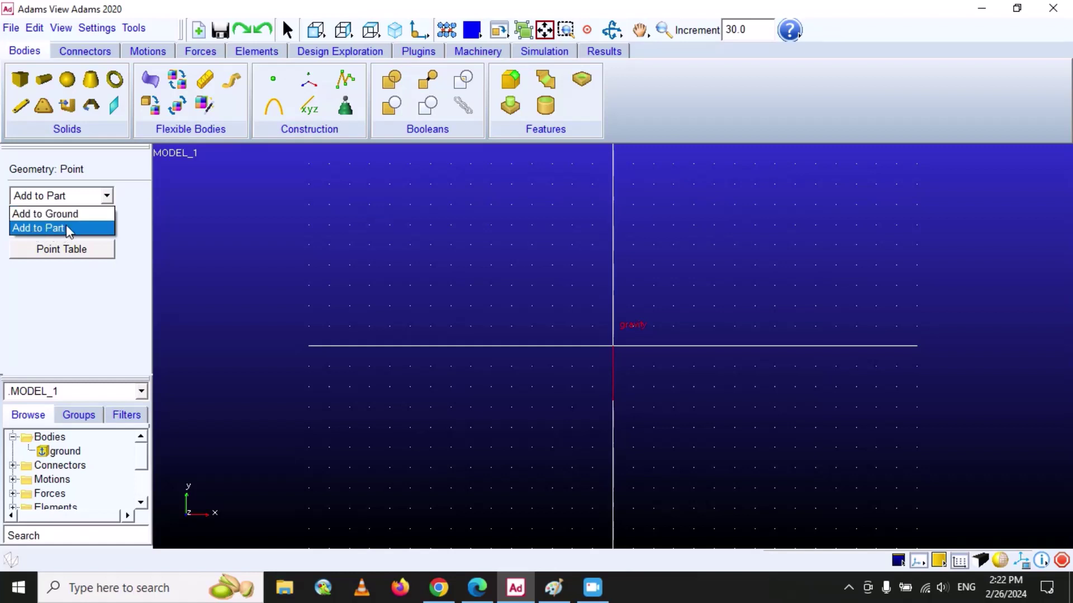
click(123, 198)
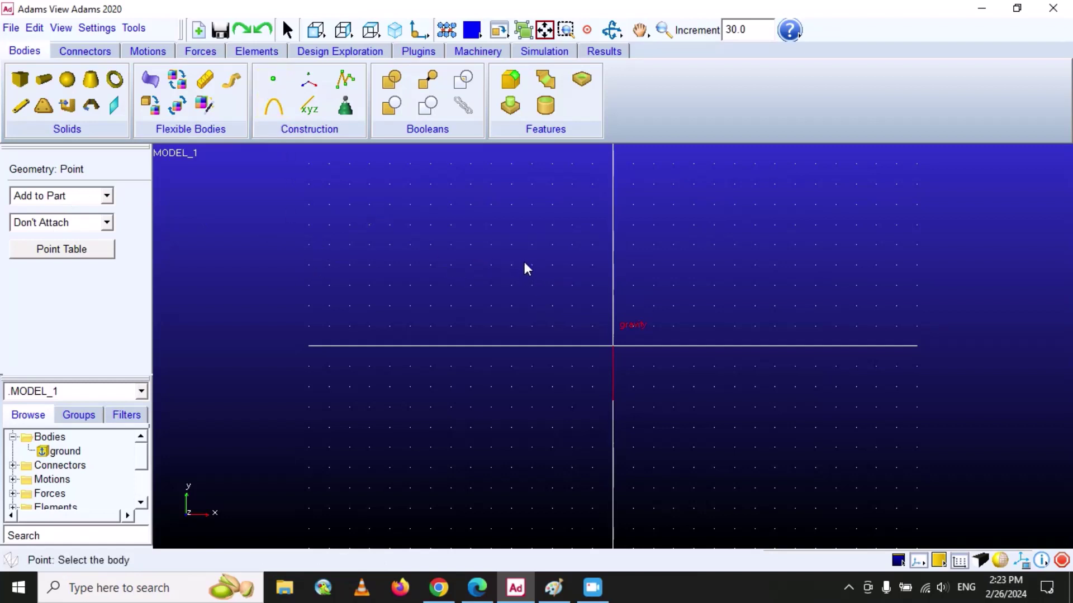
click(105, 196)
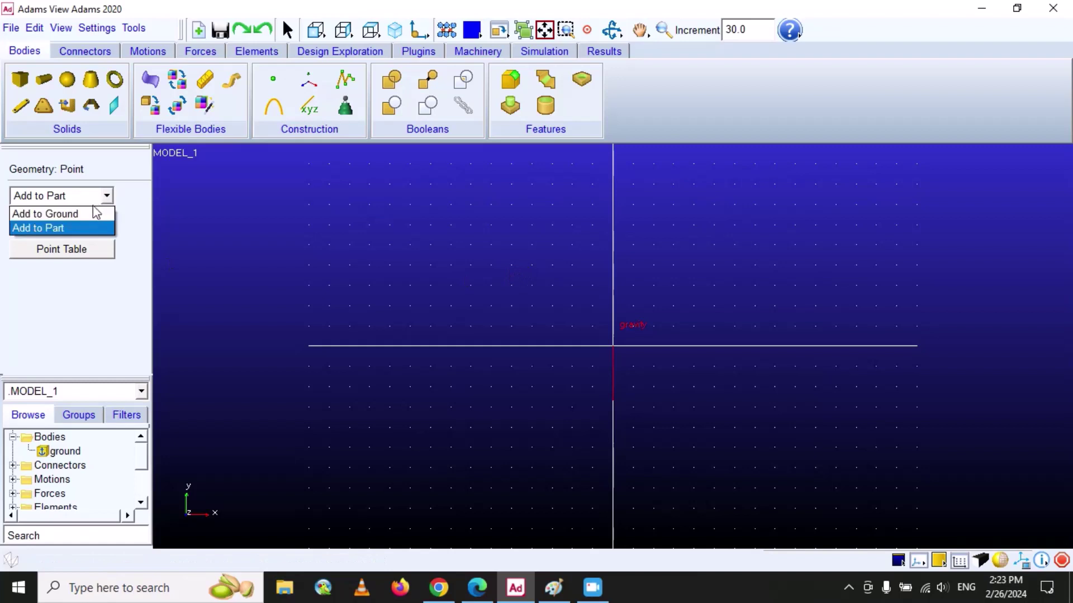
click(61, 214)
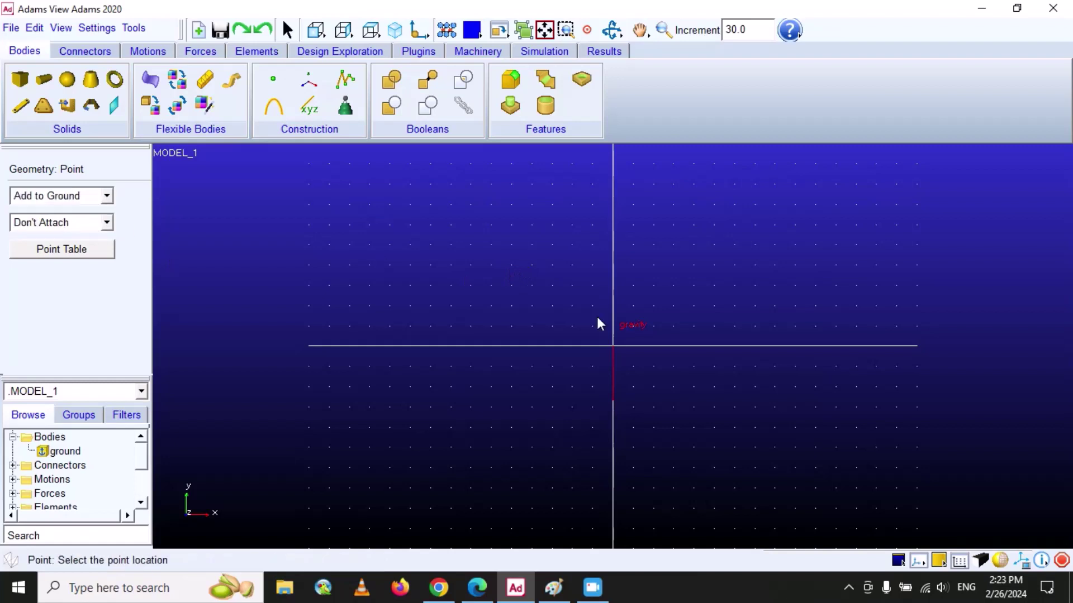
click(491, 286)
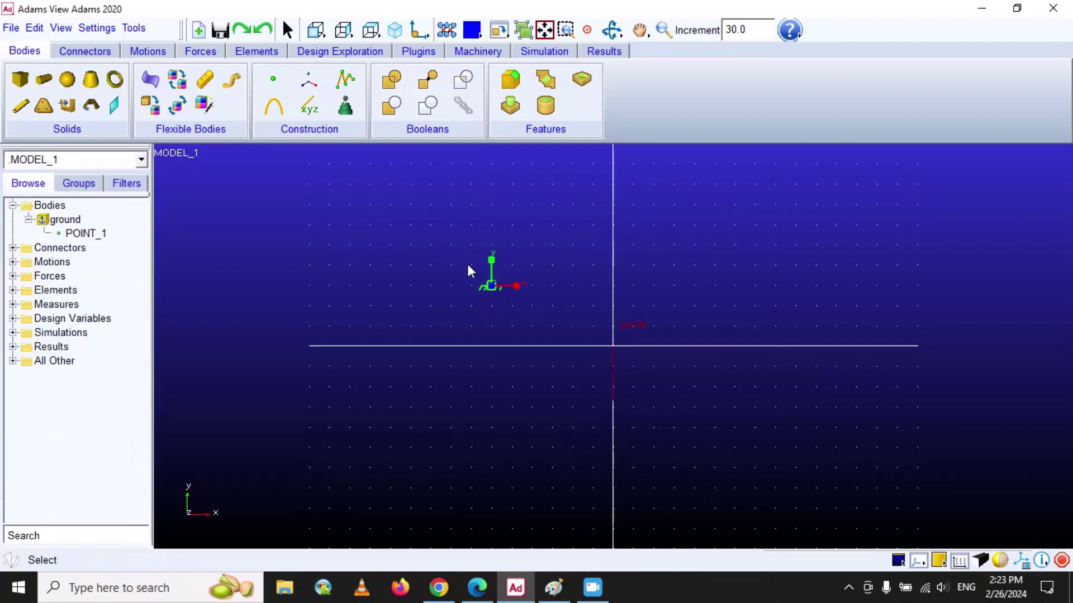
click(70, 222)
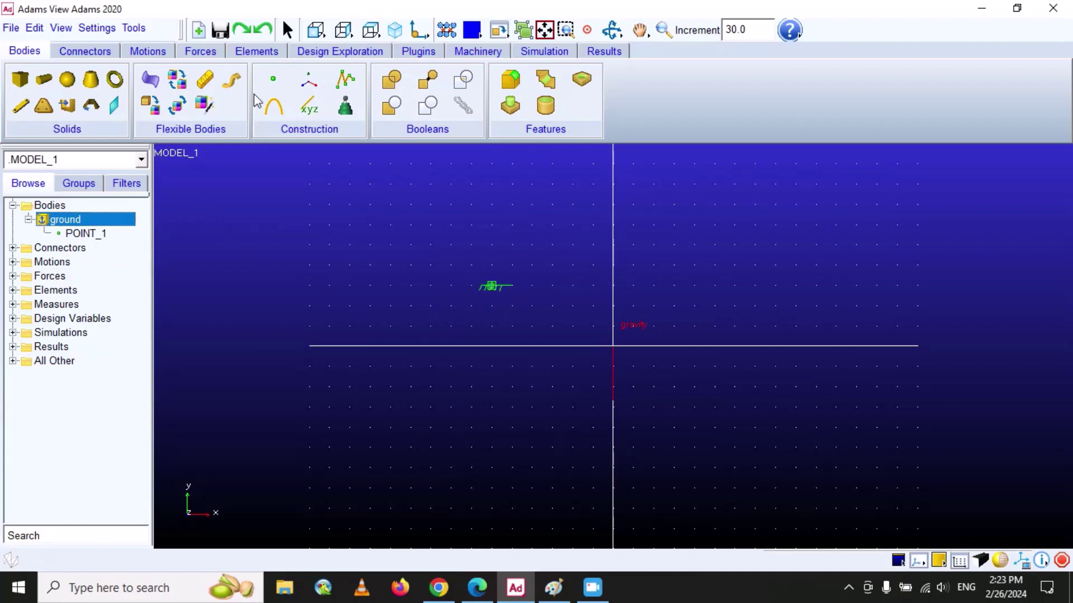
click(272, 79)
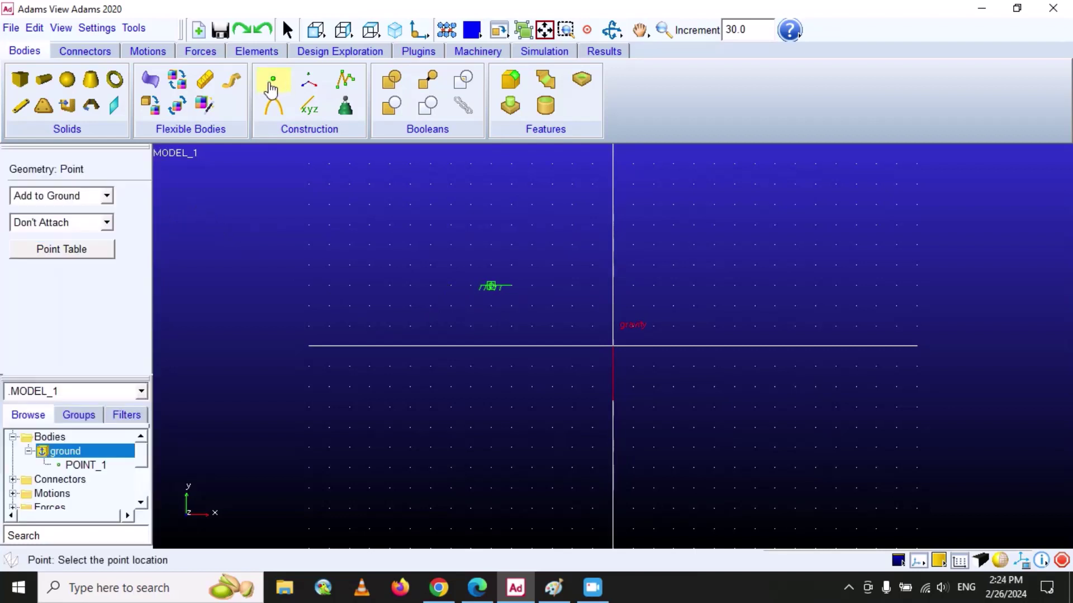
click(106, 195)
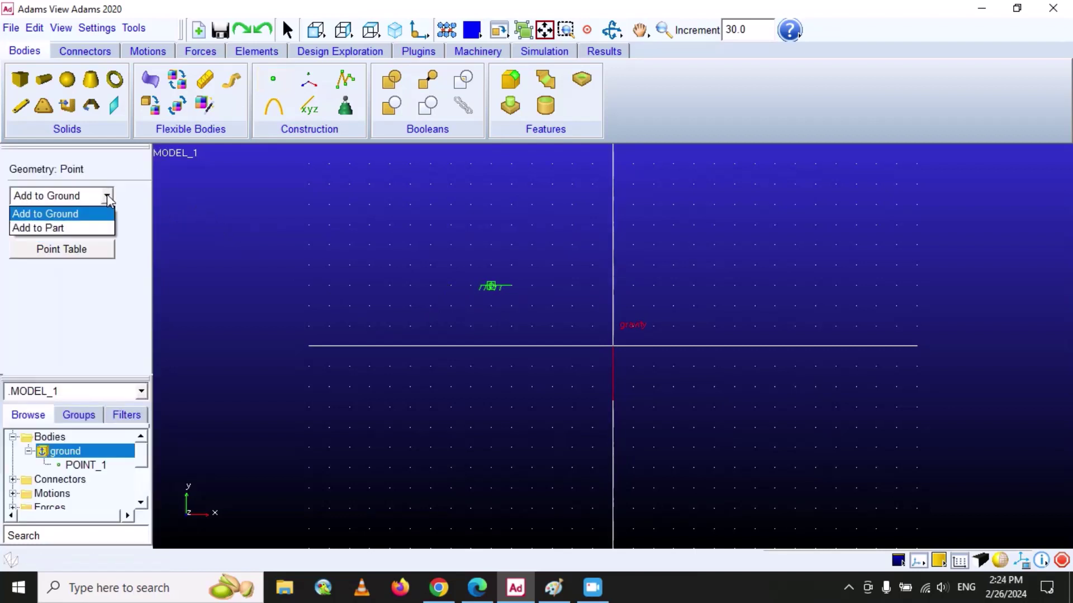
click(58, 229)
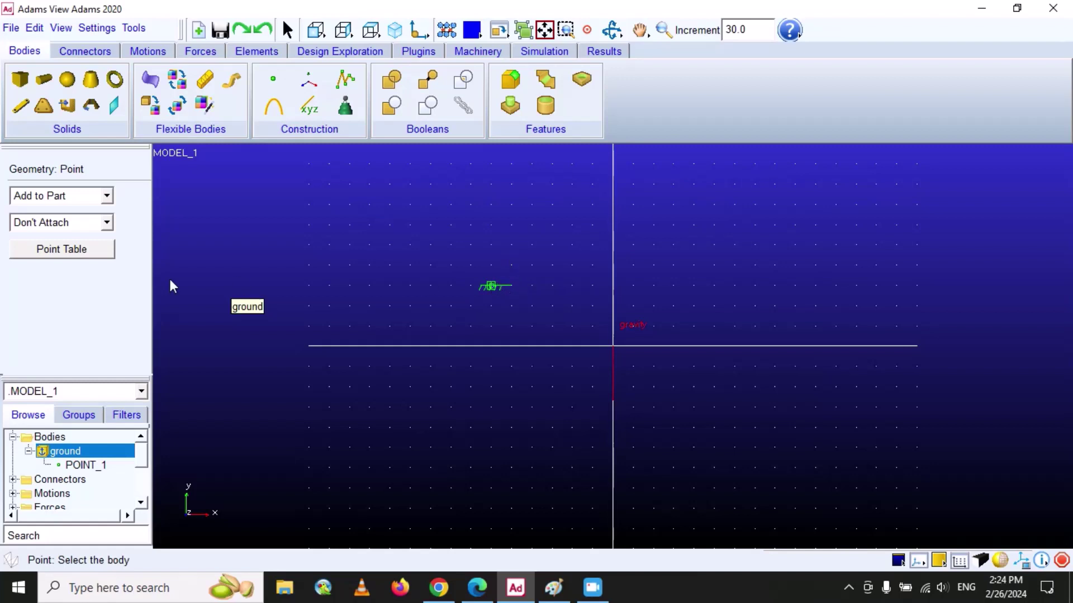
click(106, 223)
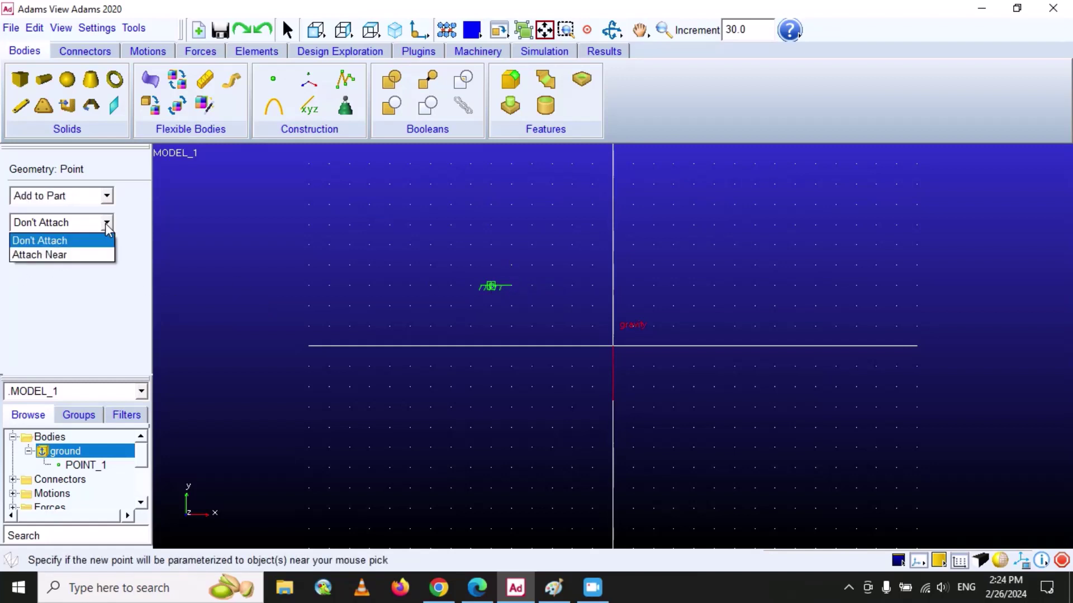
click(107, 239)
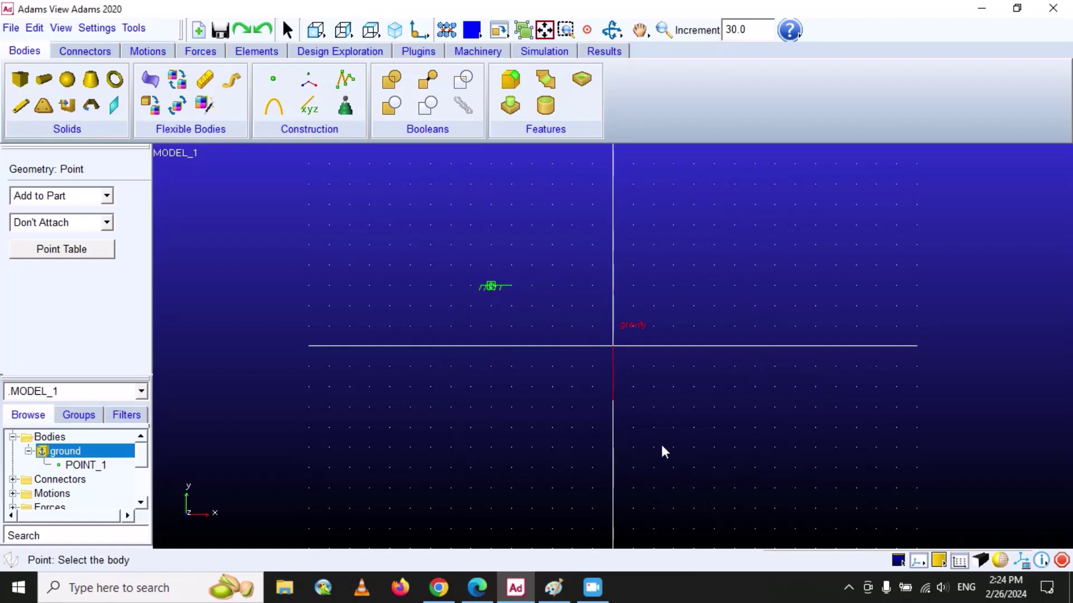
Add a second construction point with the Add to Ground option at about X 250, Y 150
click(274, 85)
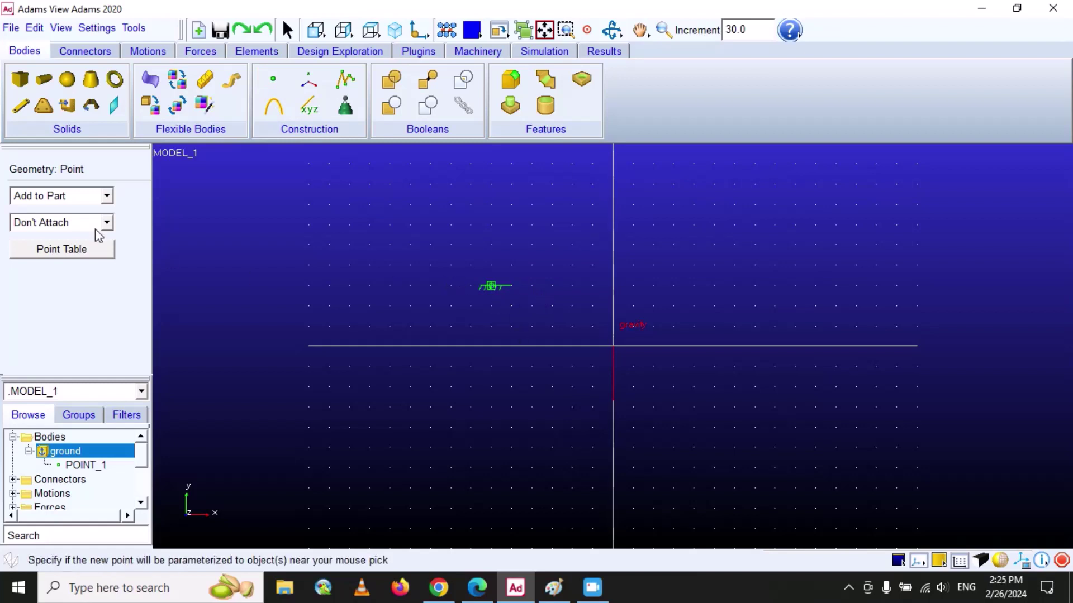
click(104, 196)
click(74, 216)
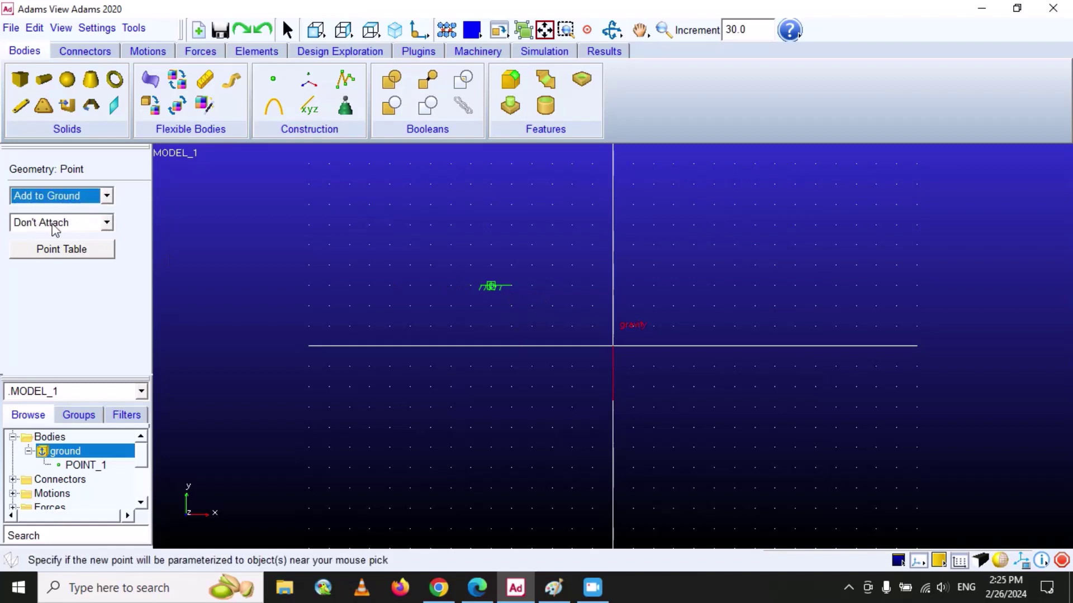
click(290, 82)
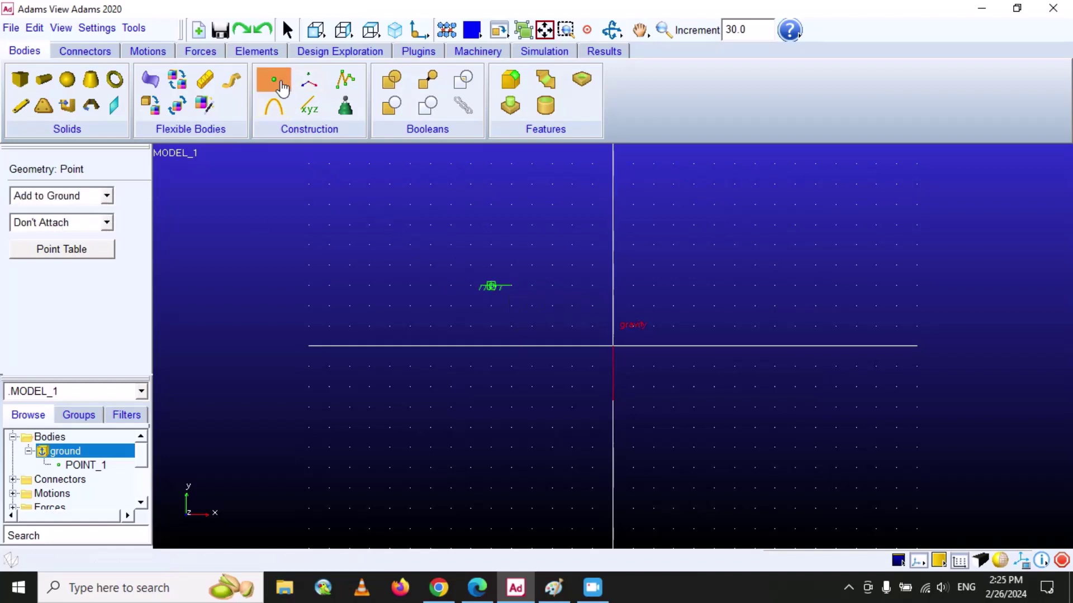
click(718, 284)
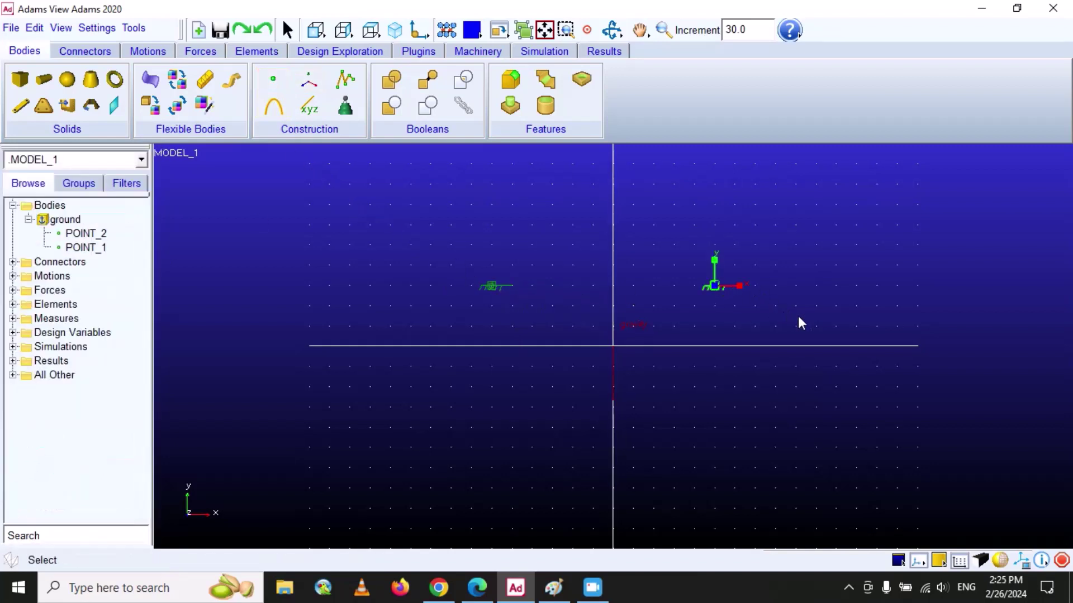
Add two more ground points below the horizontal axis, at about (-300, -150) and (300, -150)
click(273, 79)
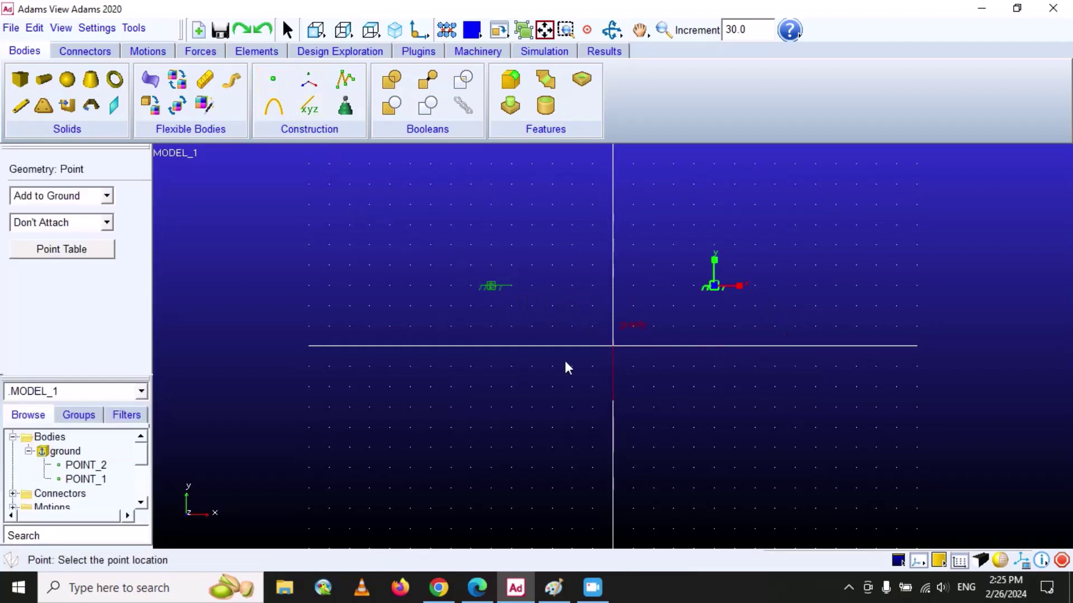
click(491, 407)
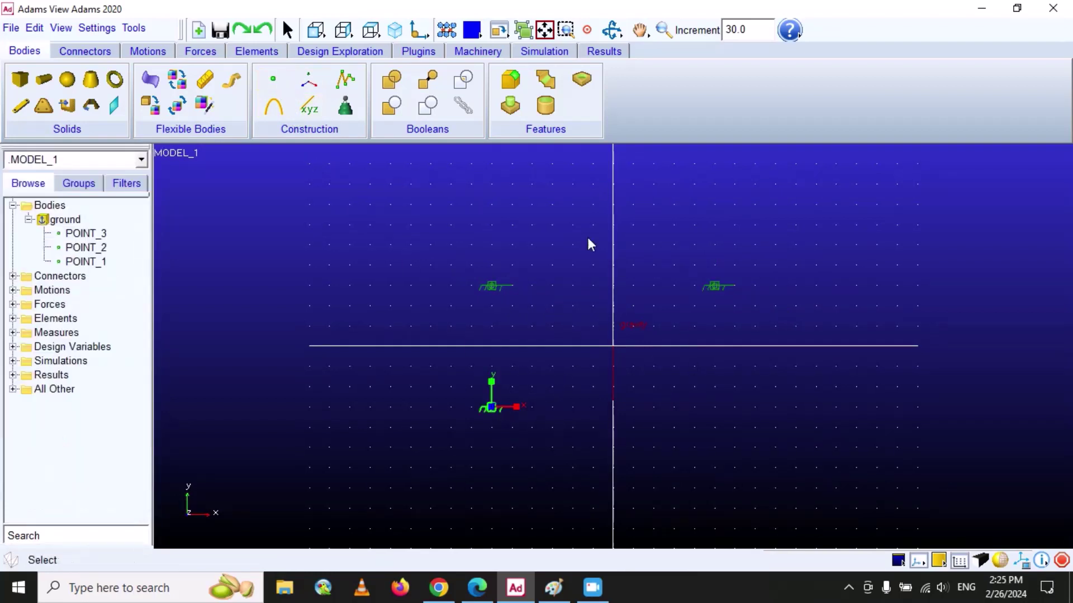
click(273, 84)
click(734, 406)
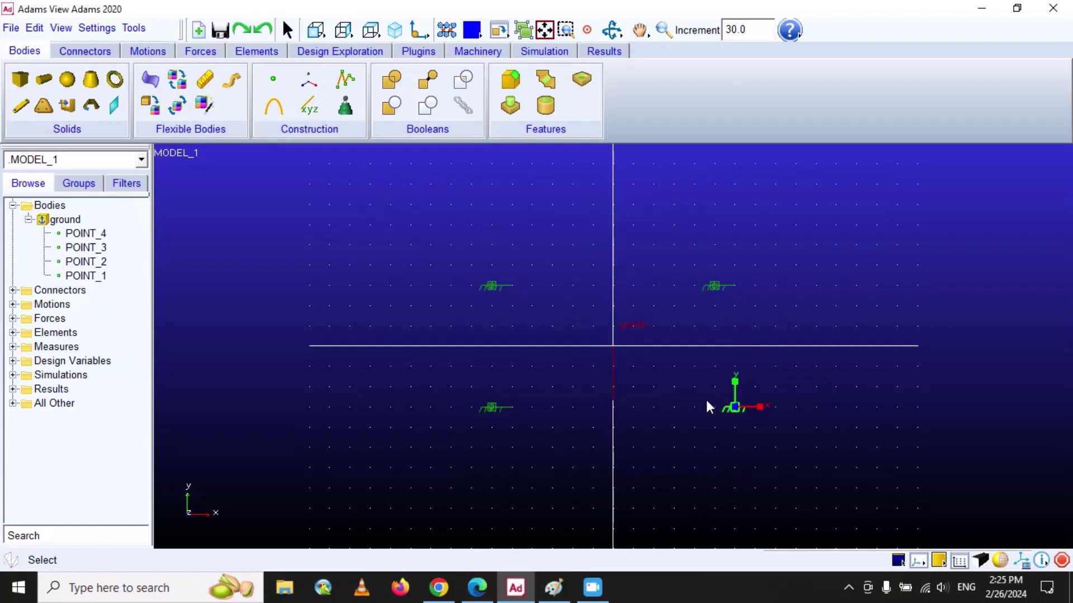
Open POINT_1 for modification in the points table and set its X location to -50
click(87, 276)
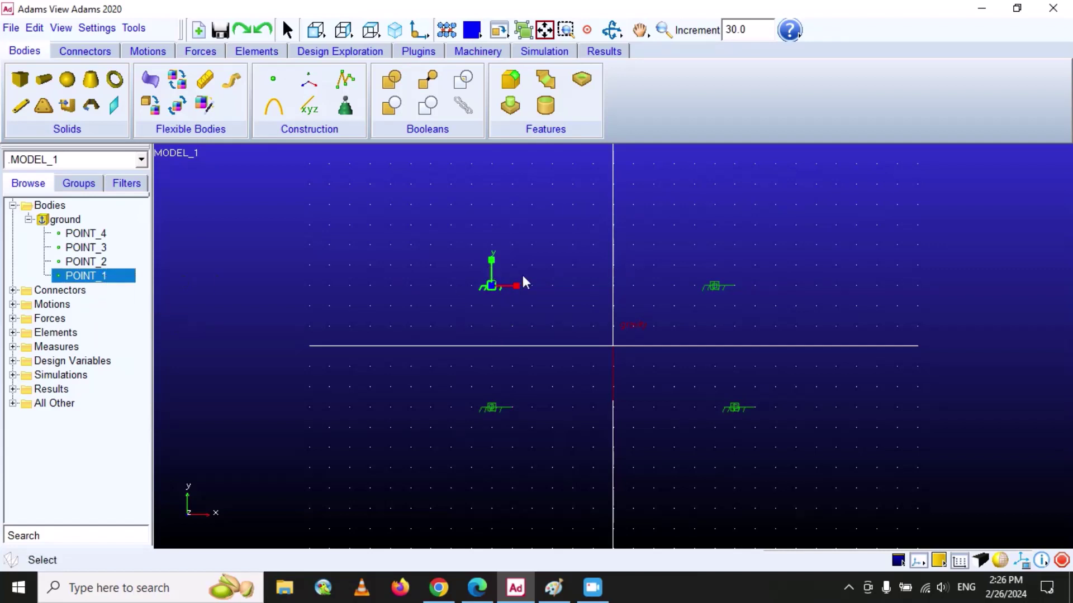
right_click(86, 282)
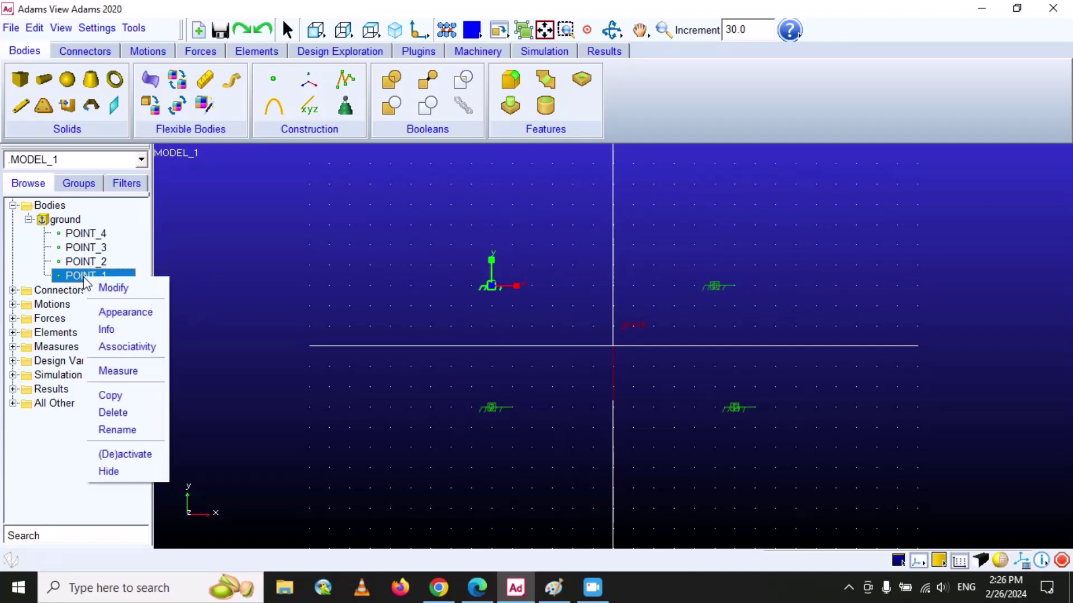
click(121, 284)
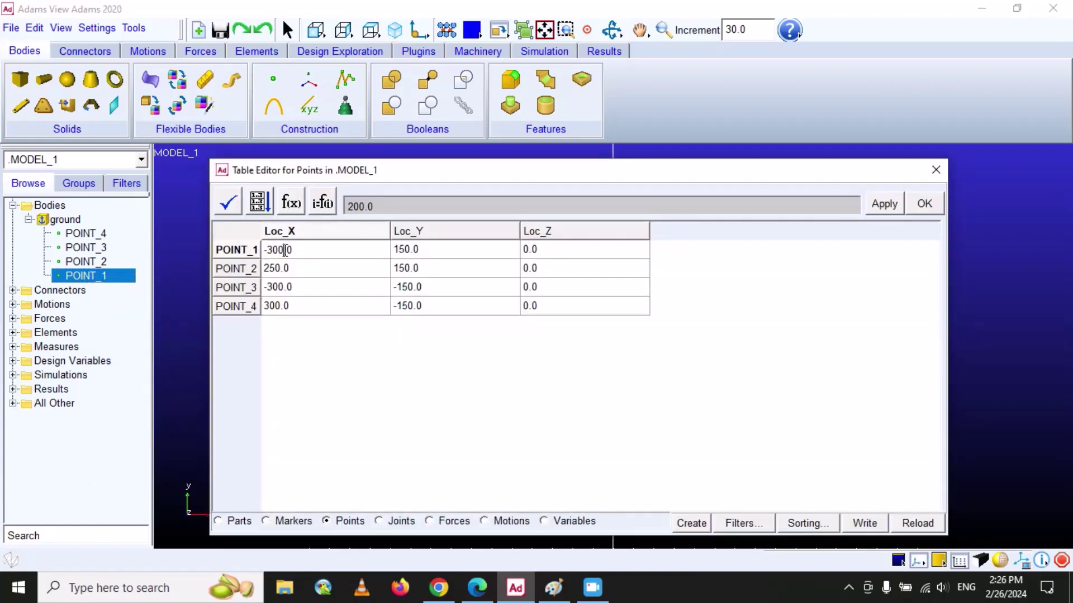
drag(285, 250, 270, 252)
text(50)
click(409, 252)
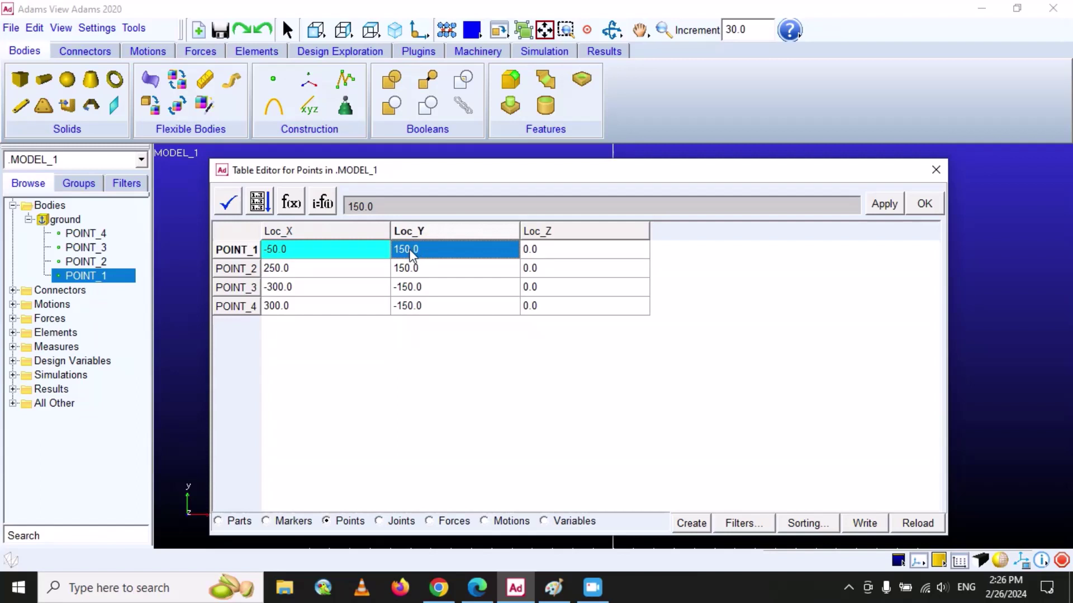
click(333, 253)
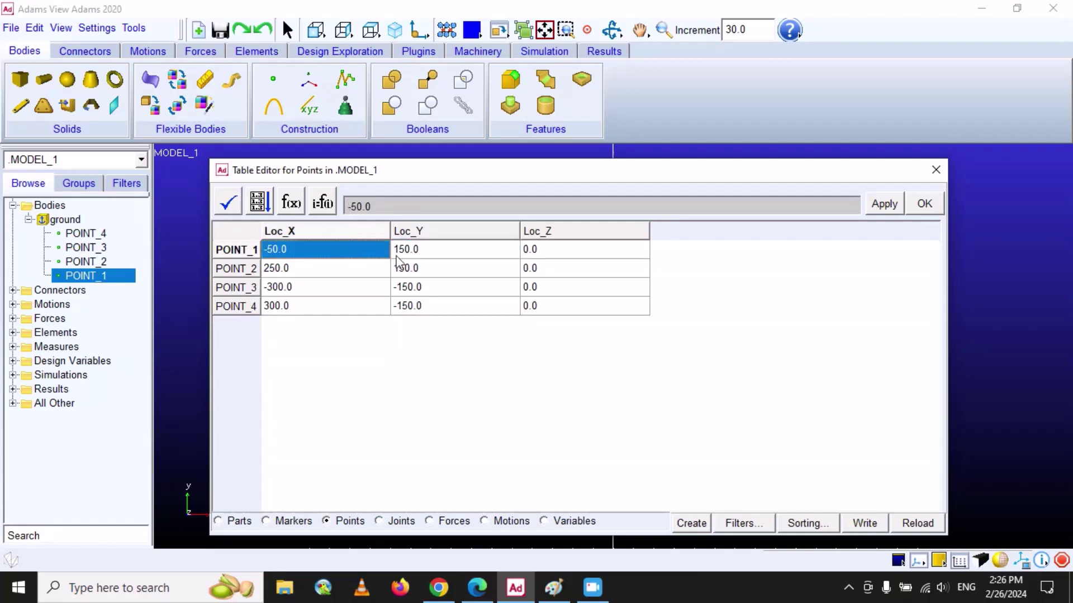
Set POINT_1's Y location to 25 and accept the changes in the points table
click(437, 256)
click(447, 258)
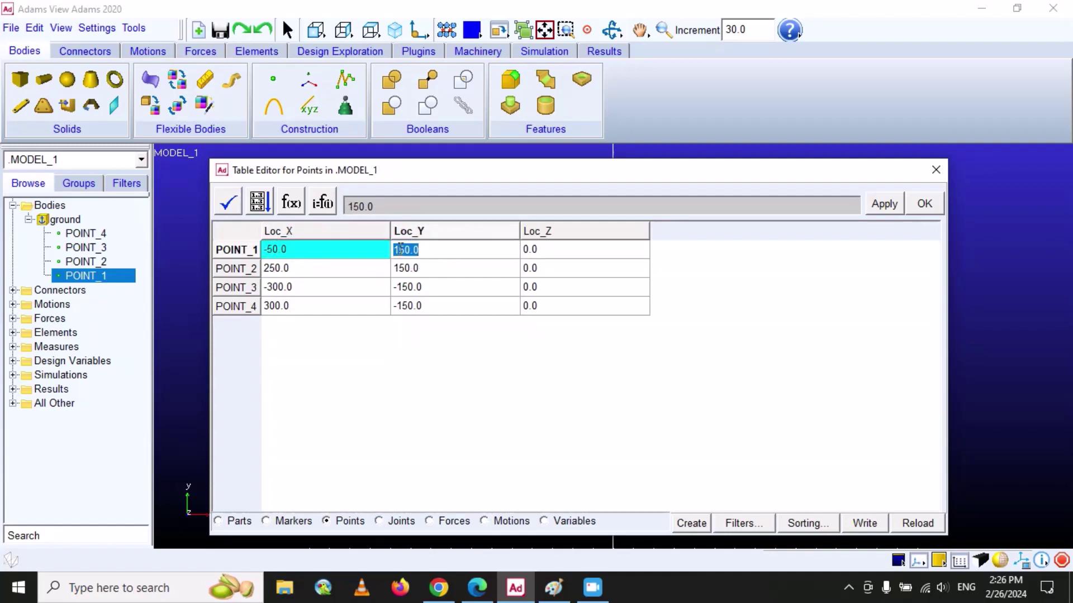
click(412, 249)
drag(412, 249, 393, 252)
text(25)
click(467, 294)
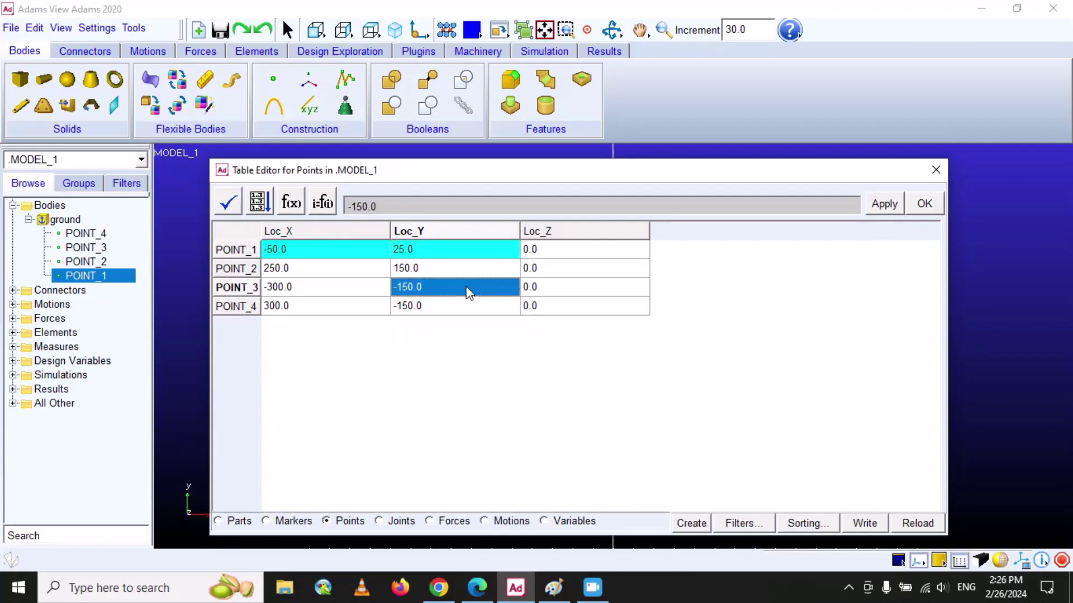
click(928, 204)
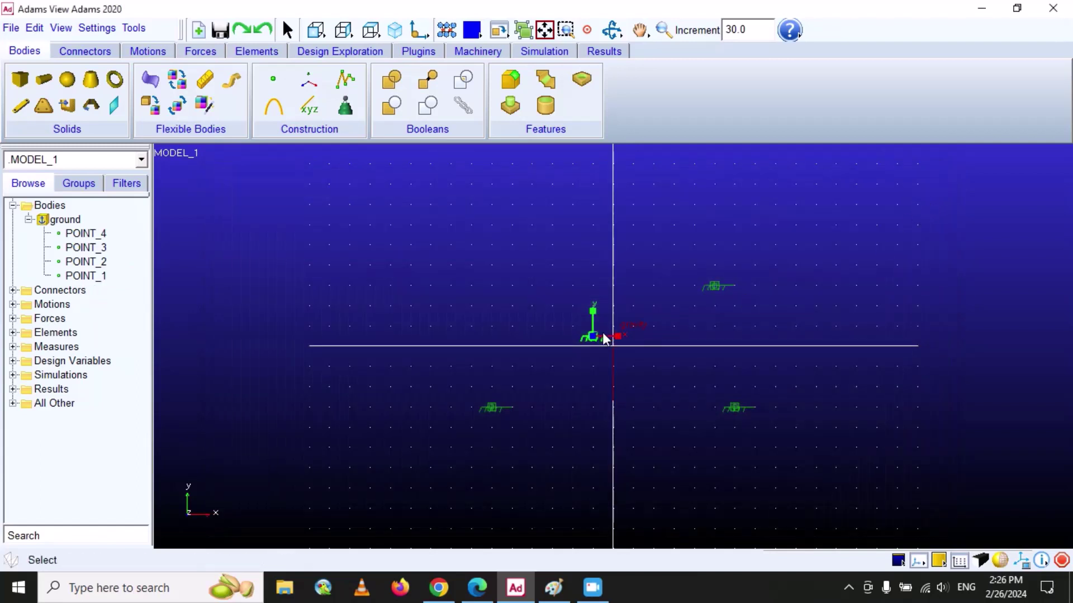
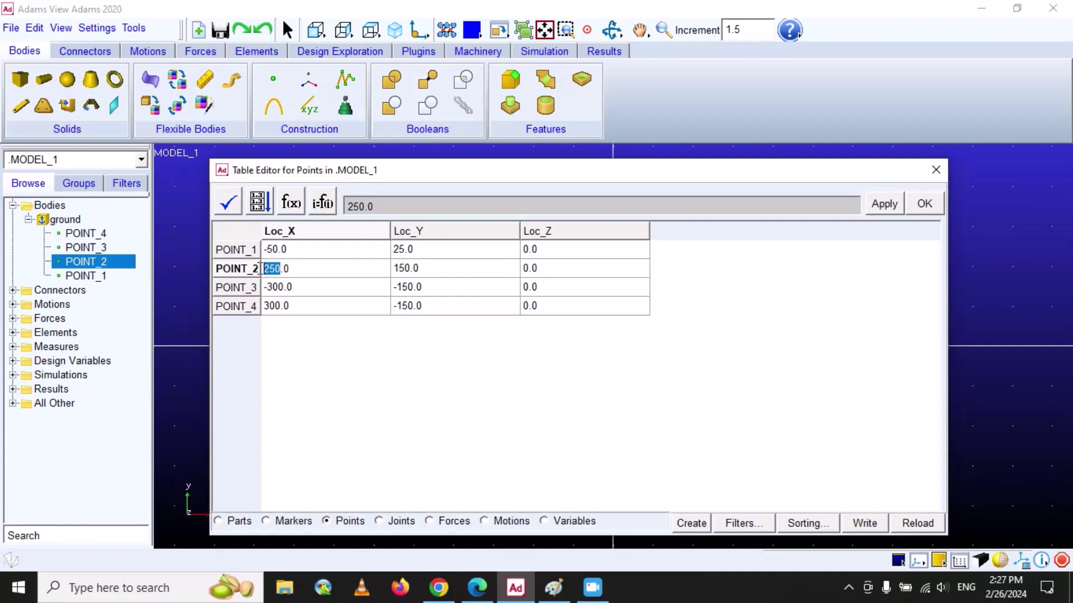
Set POINT_2's location to X 50 and Y 25 in the points table
text(50)
click(426, 269)
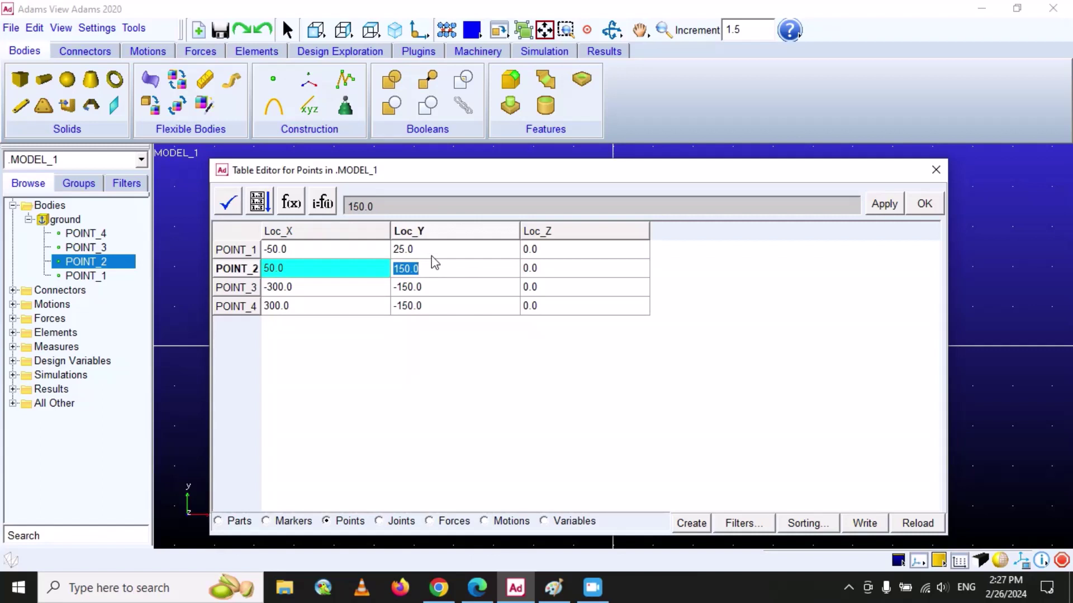
text(25)
Set POINT_3's X location to -50 and move the points table aside to expose the points in the model view
click(311, 287)
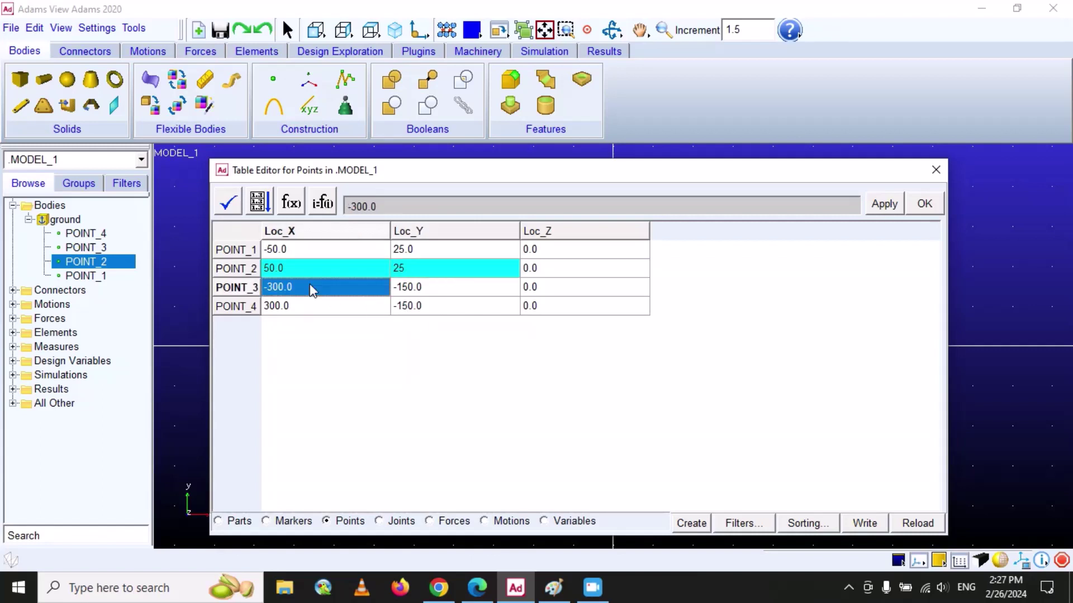
click(281, 287)
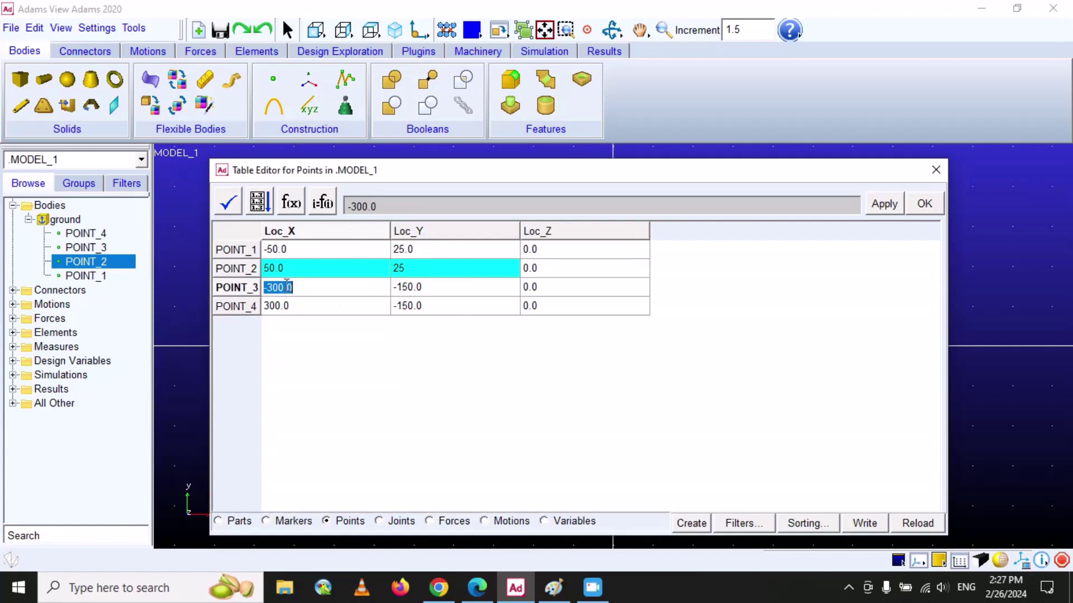
drag(284, 287, 267, 287)
text(50)
click(307, 330)
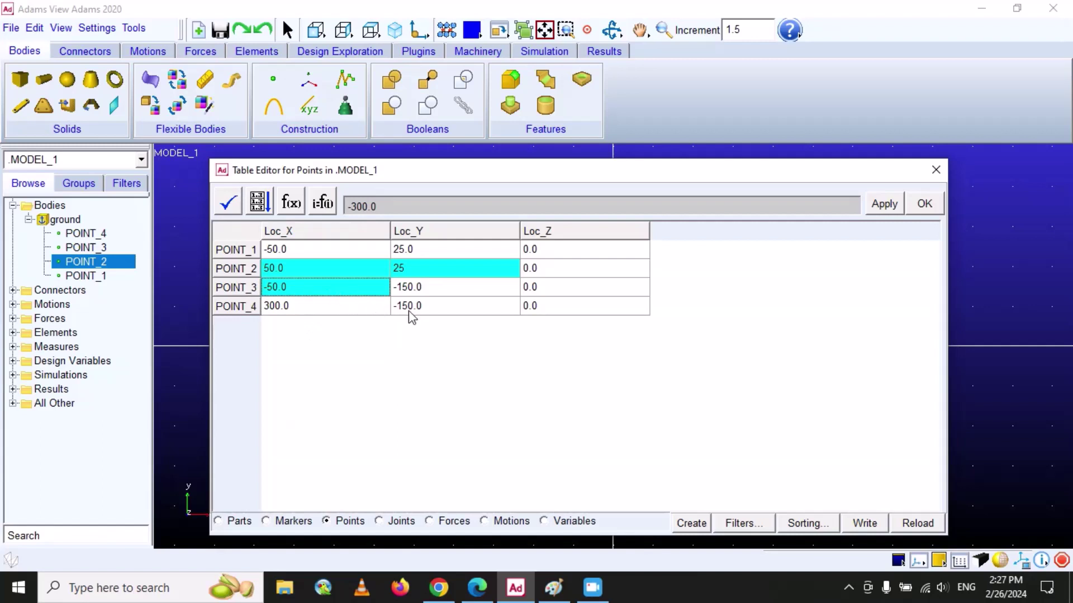
drag(565, 174, 158, 159)
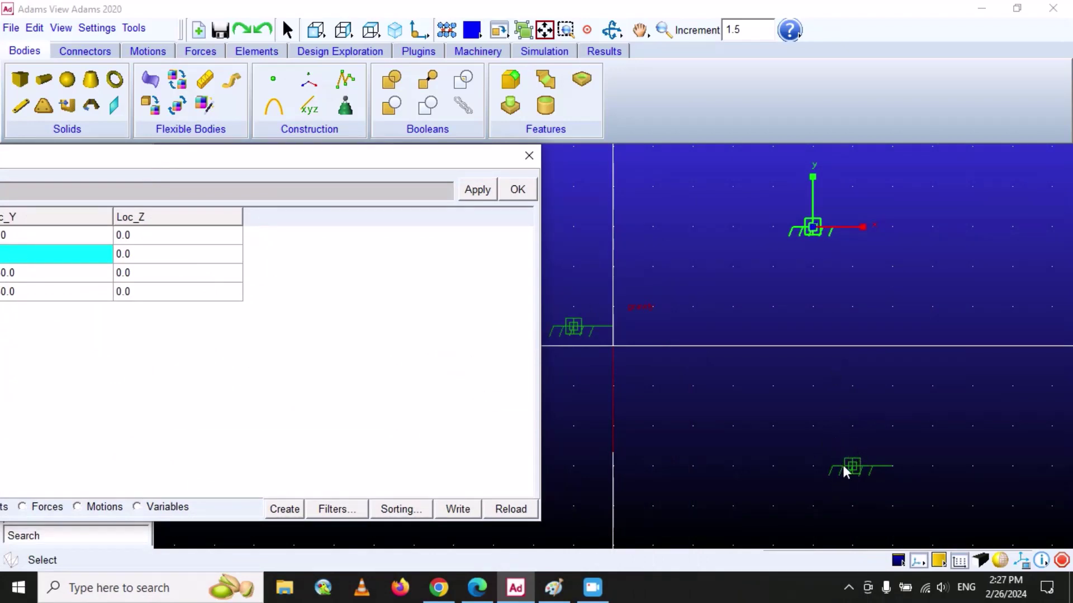
drag(434, 159, 894, 379)
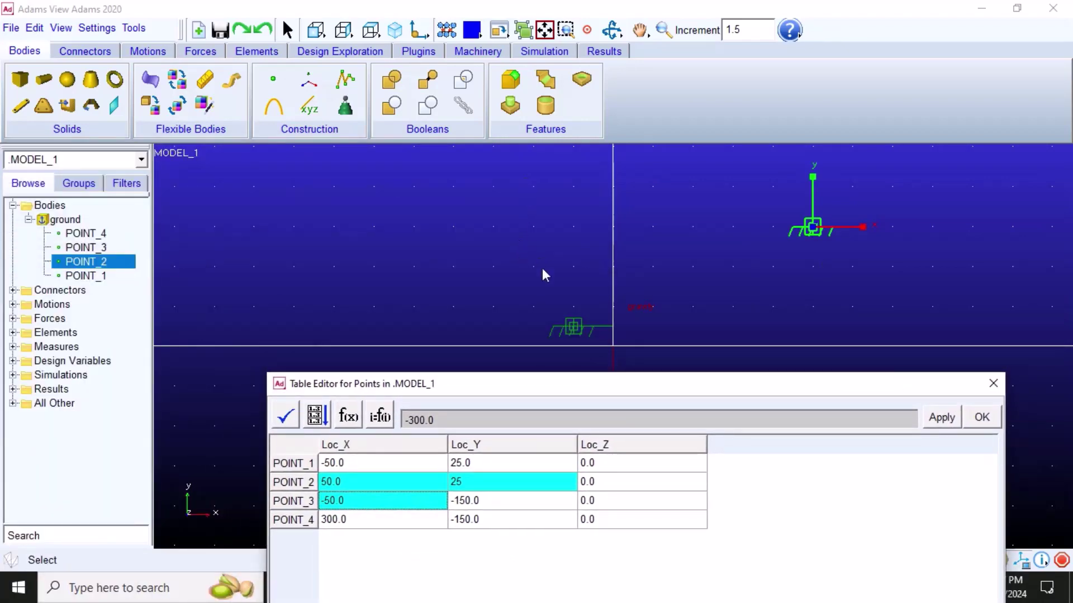
Set POINT_3's Y location to -25 in the points table
drag(567, 385, 560, 210)
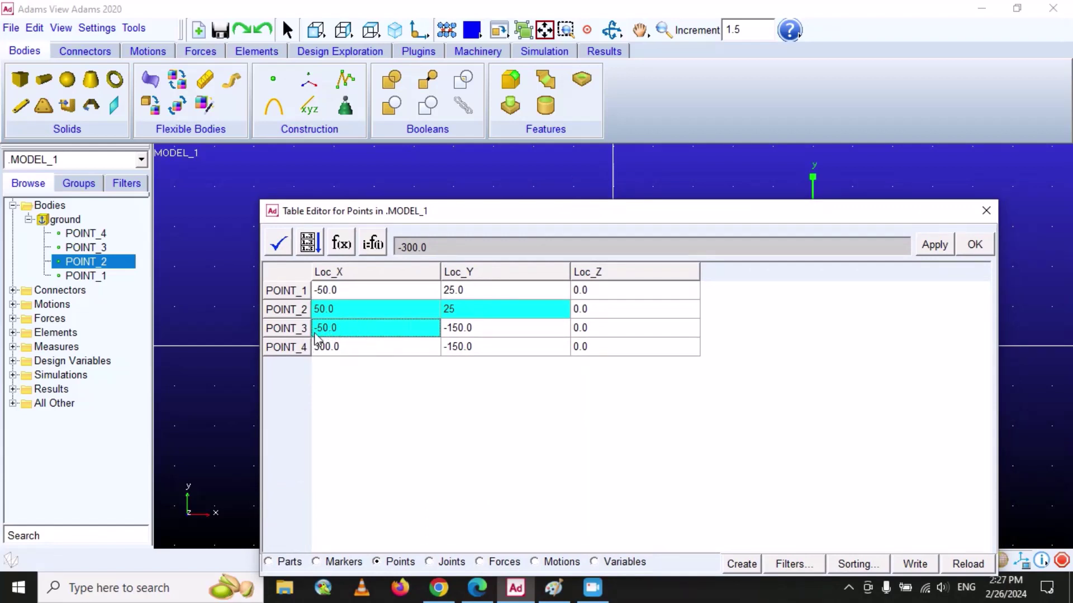
click(463, 331)
click(466, 328)
drag(463, 328, 450, 329)
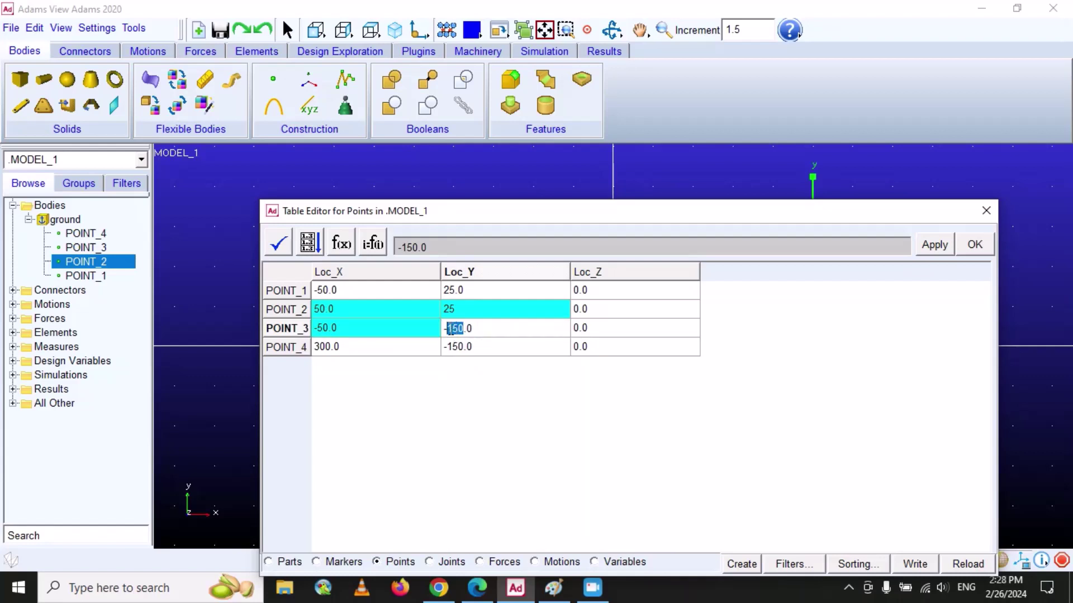
text(25)
Set POINT_4's X location to 50 in the points table
click(334, 348)
click(333, 351)
click(332, 349)
drag(332, 349, 314, 352)
text(50)
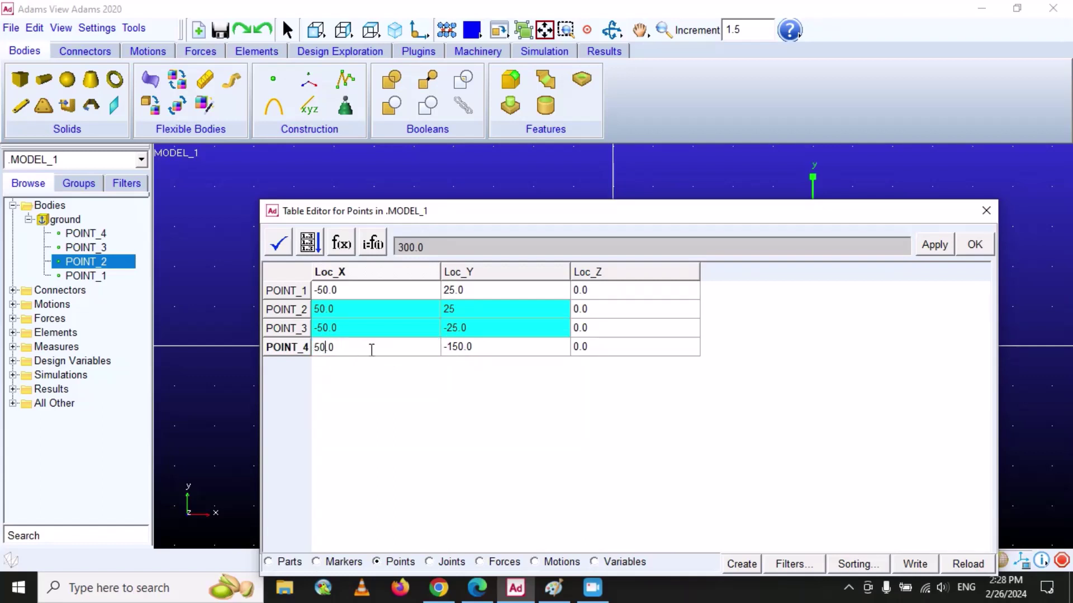
Set POINT_4's Y location to -25, then accept the changes and close the points table
click(464, 355)
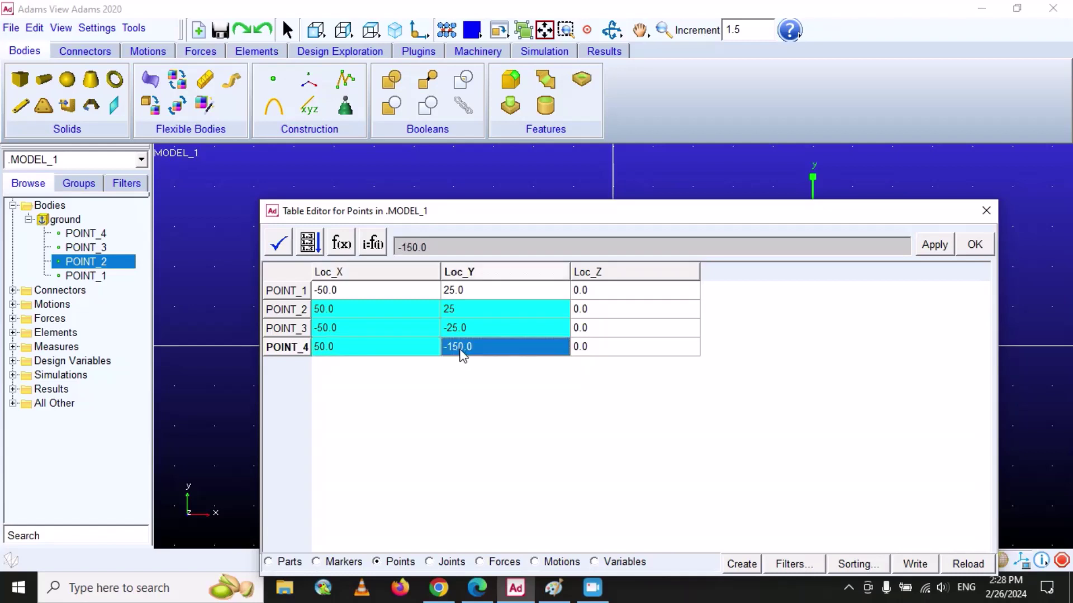
click(462, 348)
drag(463, 347, 447, 347)
text(25)
key(Return)
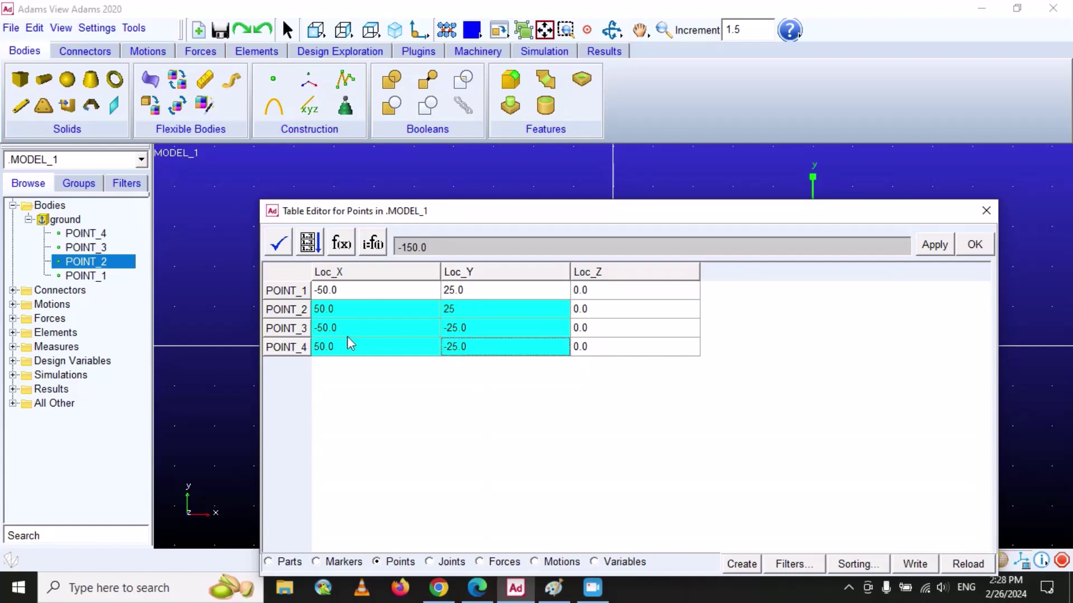
click(973, 244)
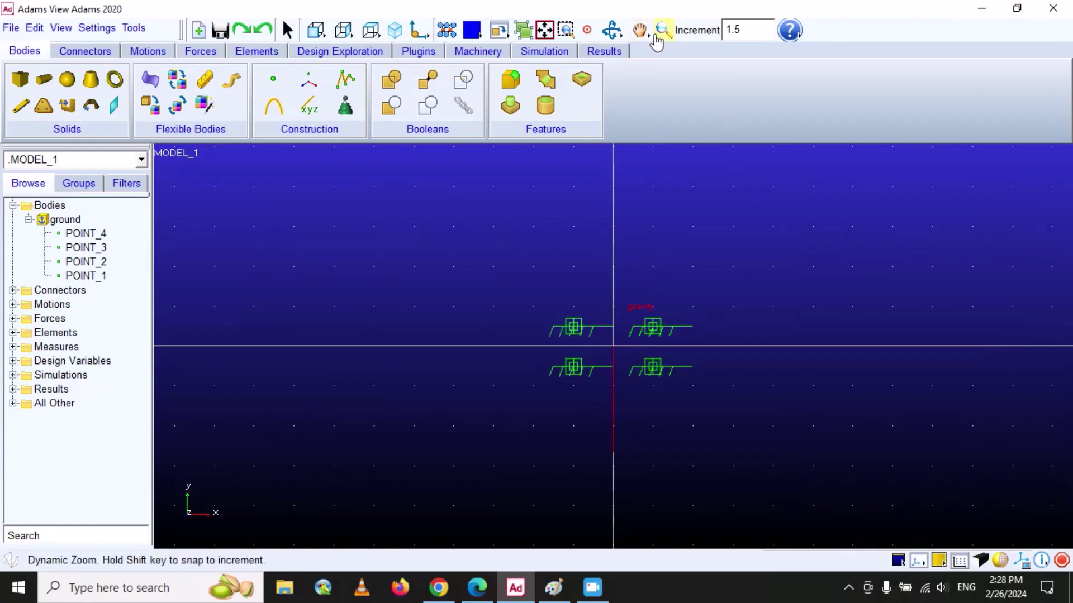
Draw a closed polyline as a new part through POINT_1, POINT_2, POINT_4 and POINT_3, and dismiss the message window
click(662, 30)
drag(690, 426, 692, 376)
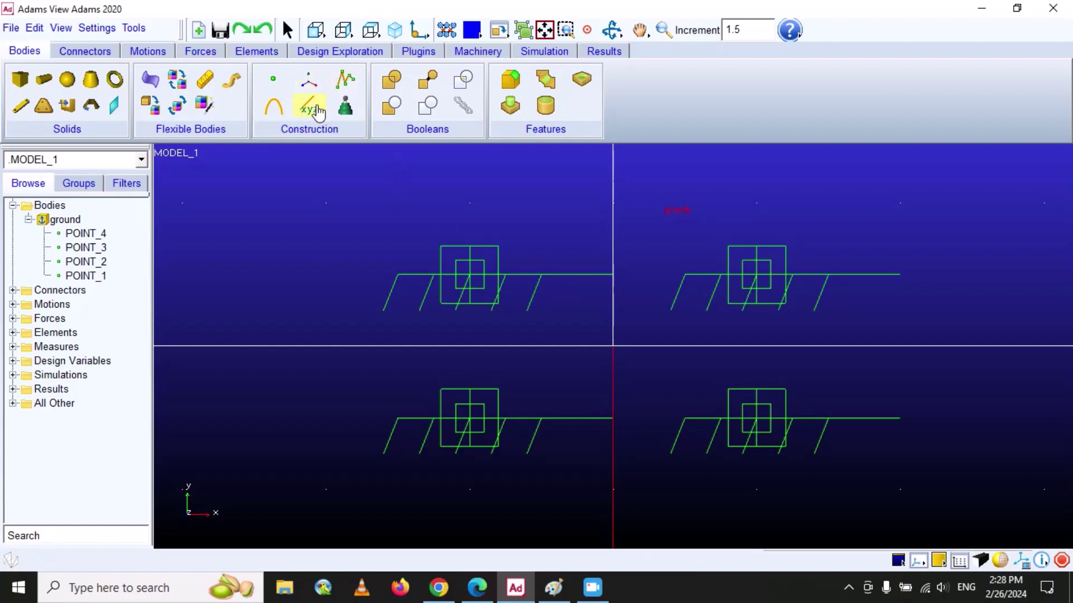
click(342, 84)
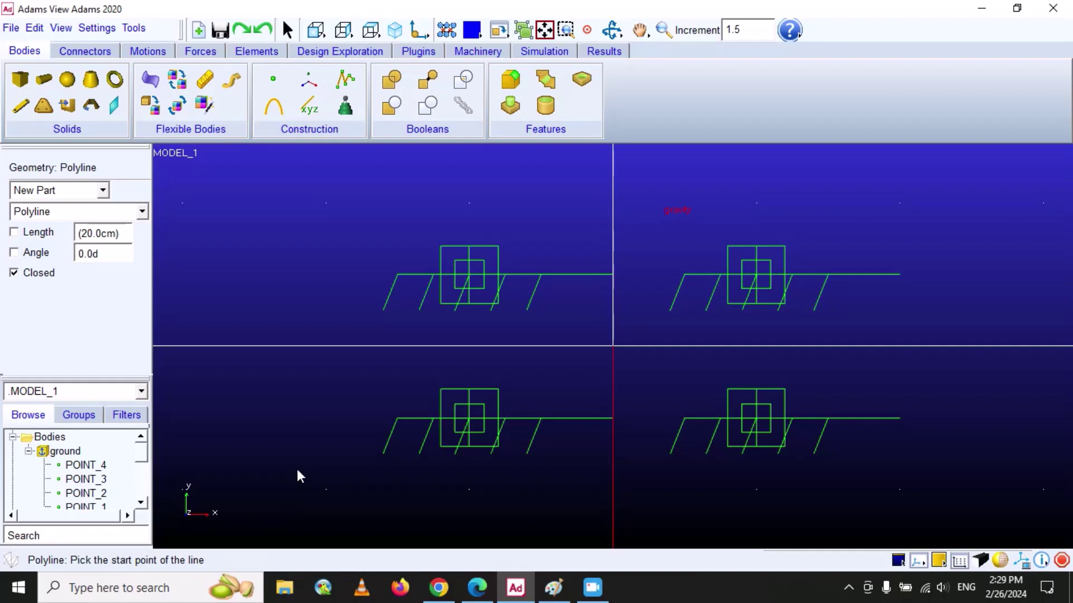
click(470, 276)
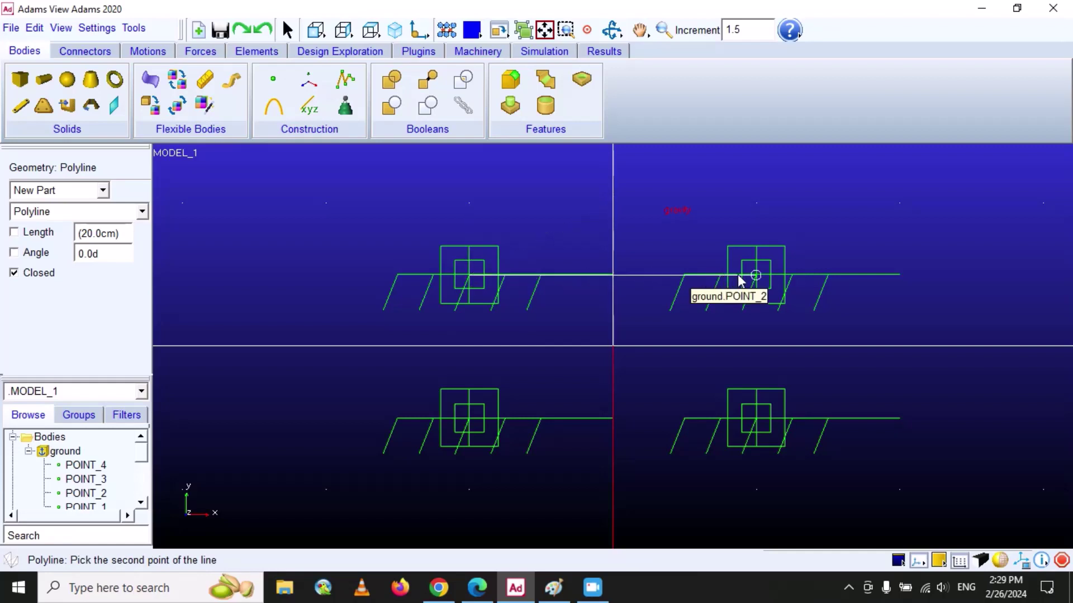
click(756, 275)
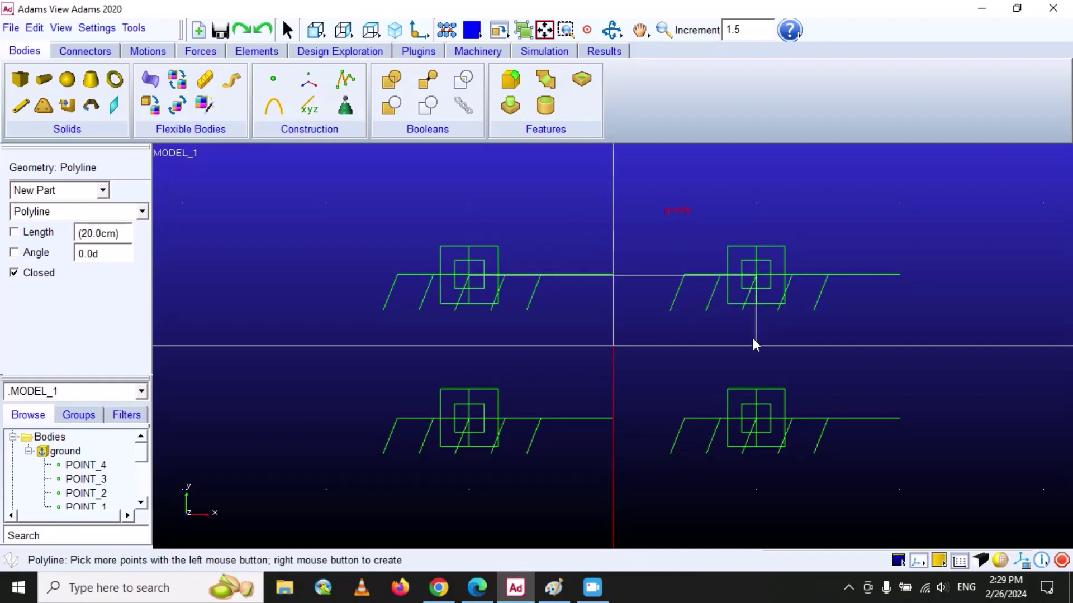
click(756, 418)
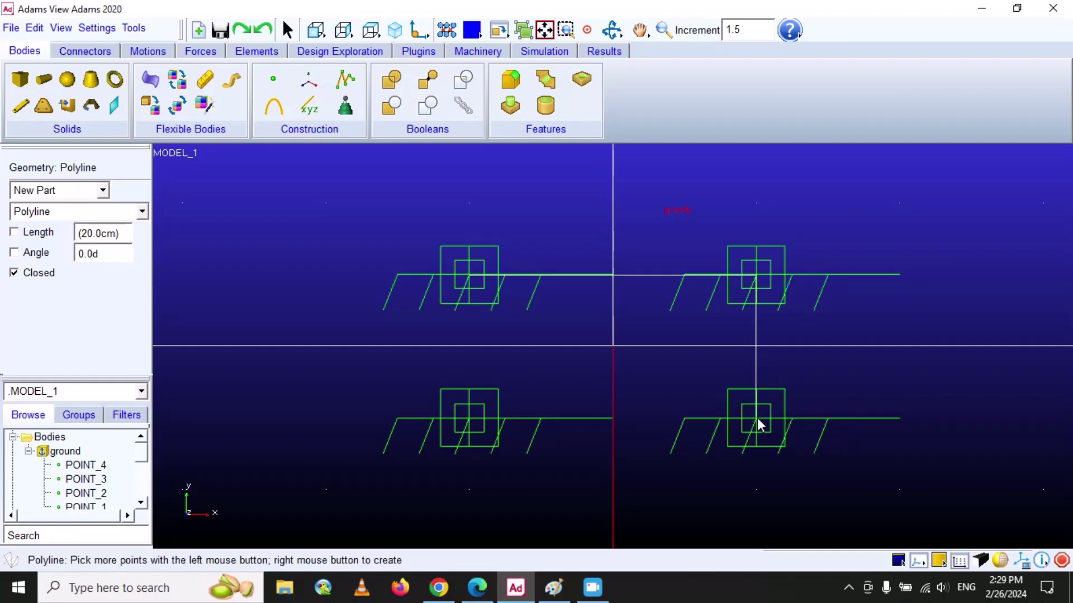
click(471, 419)
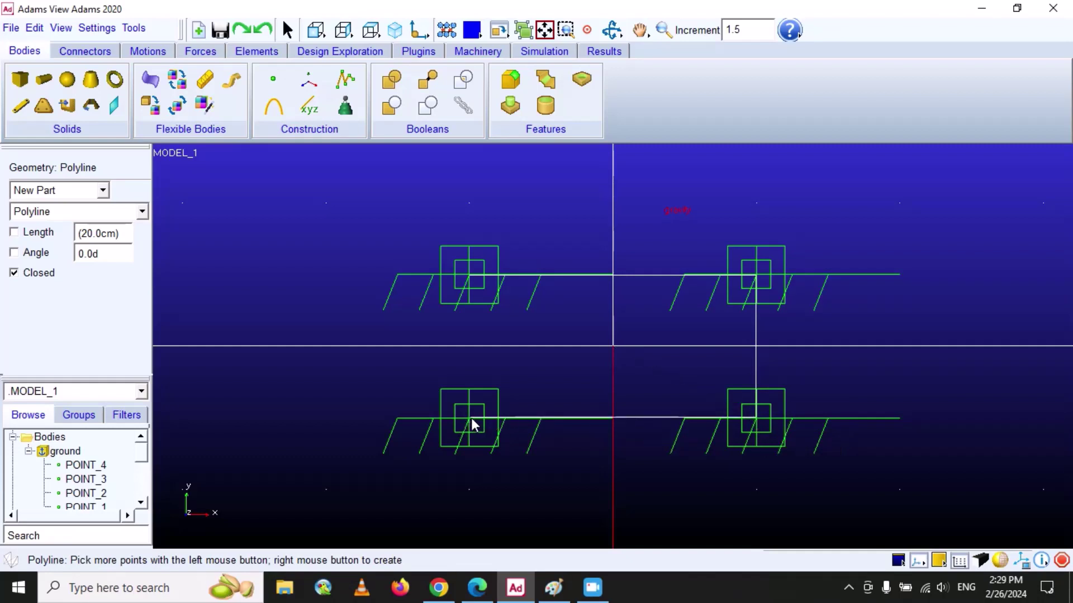
click(471, 275)
right_click(506, 313)
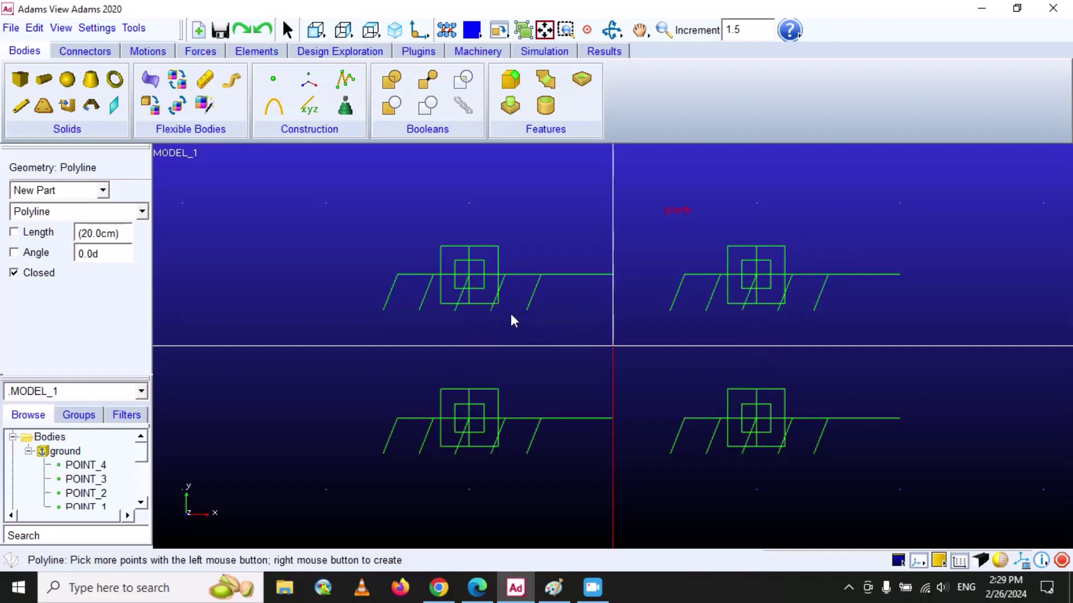
right_click(511, 316)
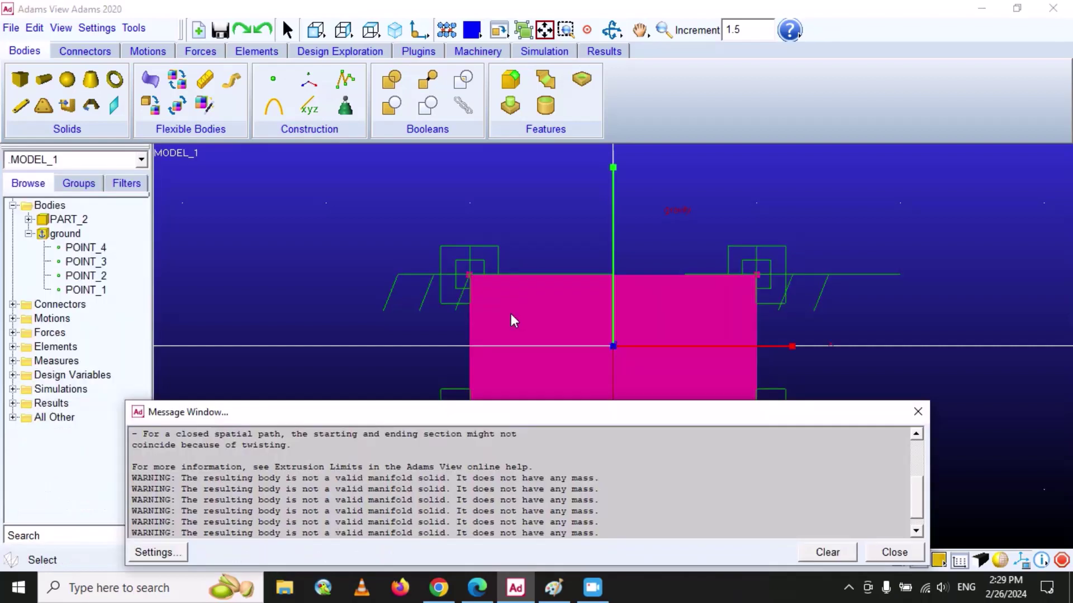
click(918, 413)
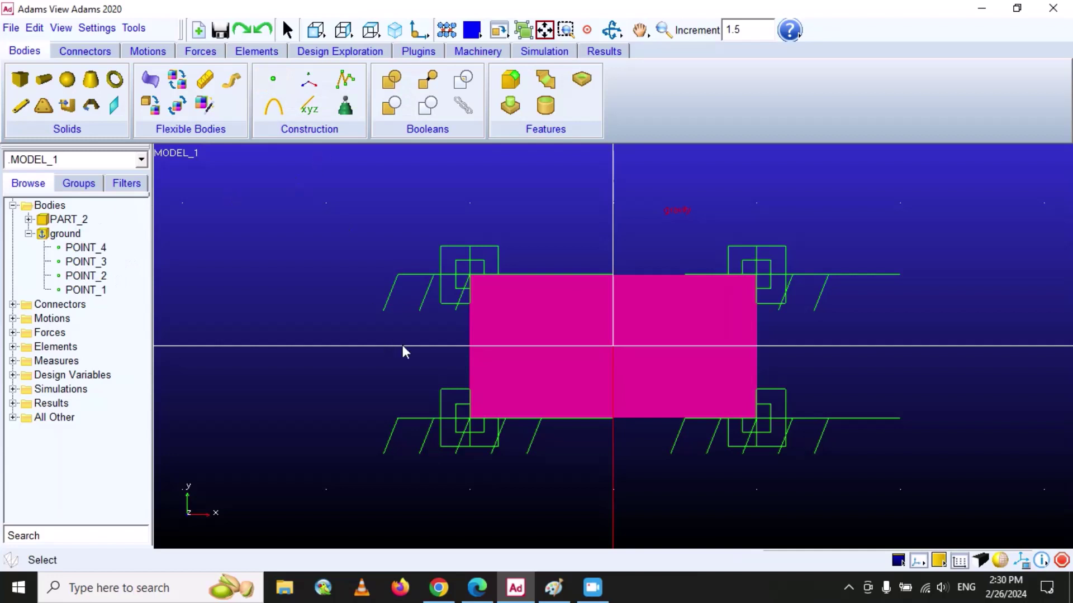
Open the Table Editor for the model's points, review the coordinates of all four points row by row, and close it
click(100, 29)
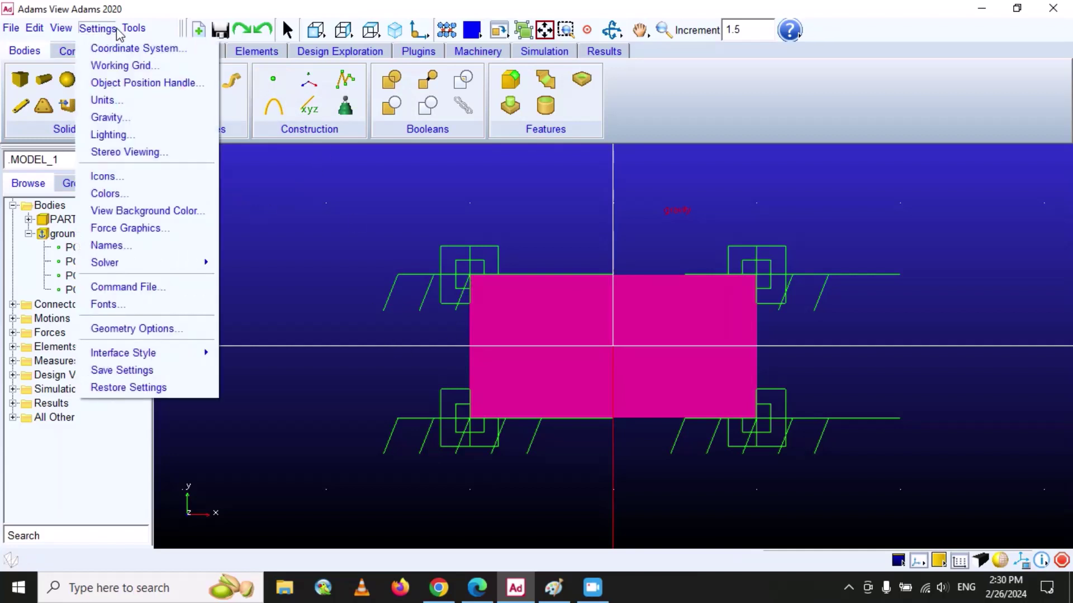
mouse_move(128, 33)
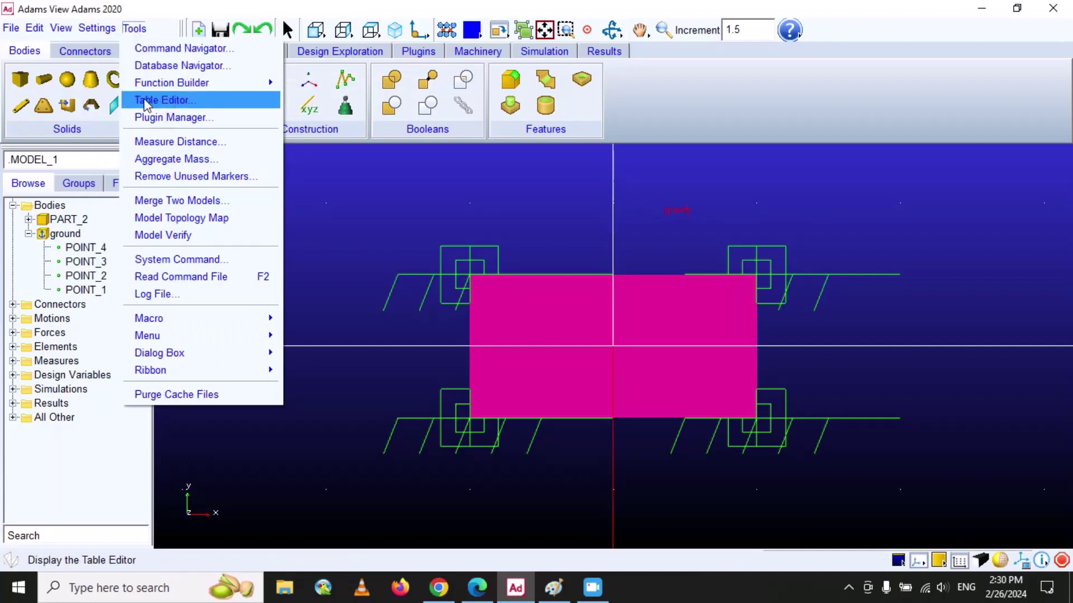
click(194, 104)
drag(567, 206, 541, 135)
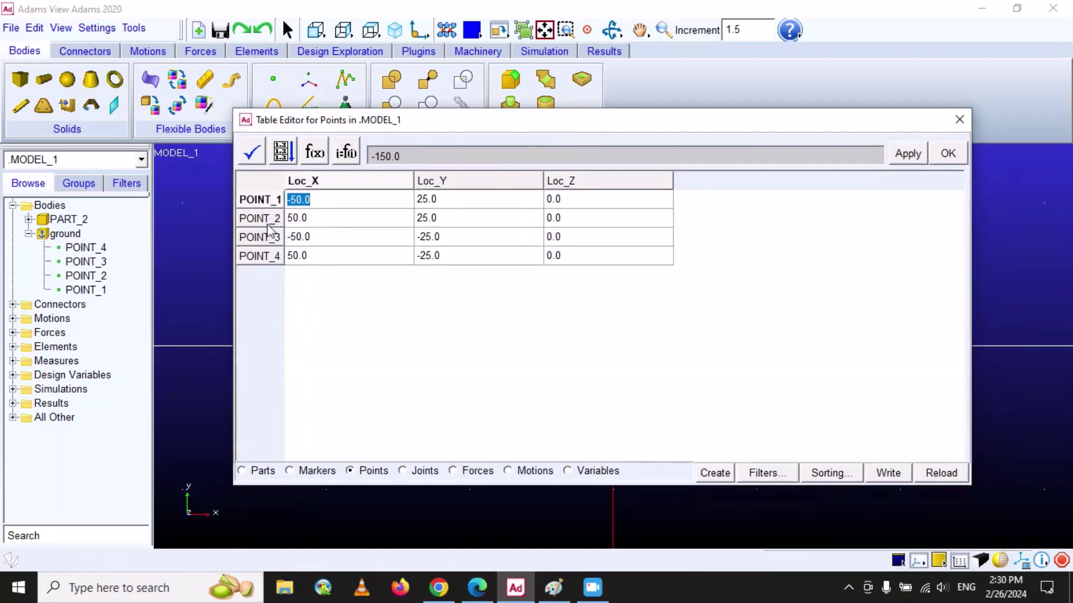
click(267, 203)
click(262, 218)
click(260, 237)
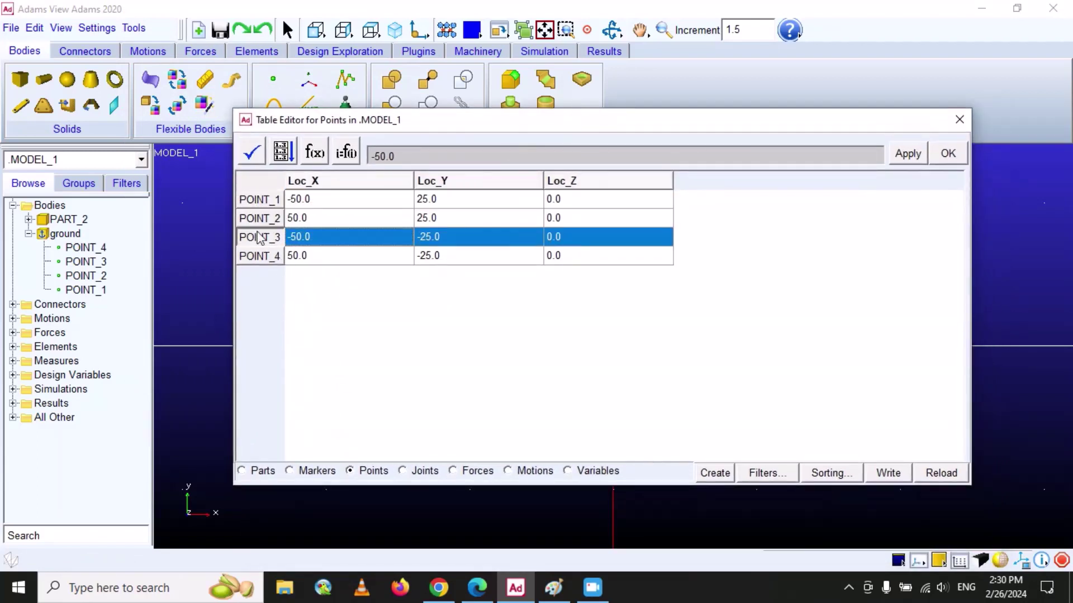
click(257, 256)
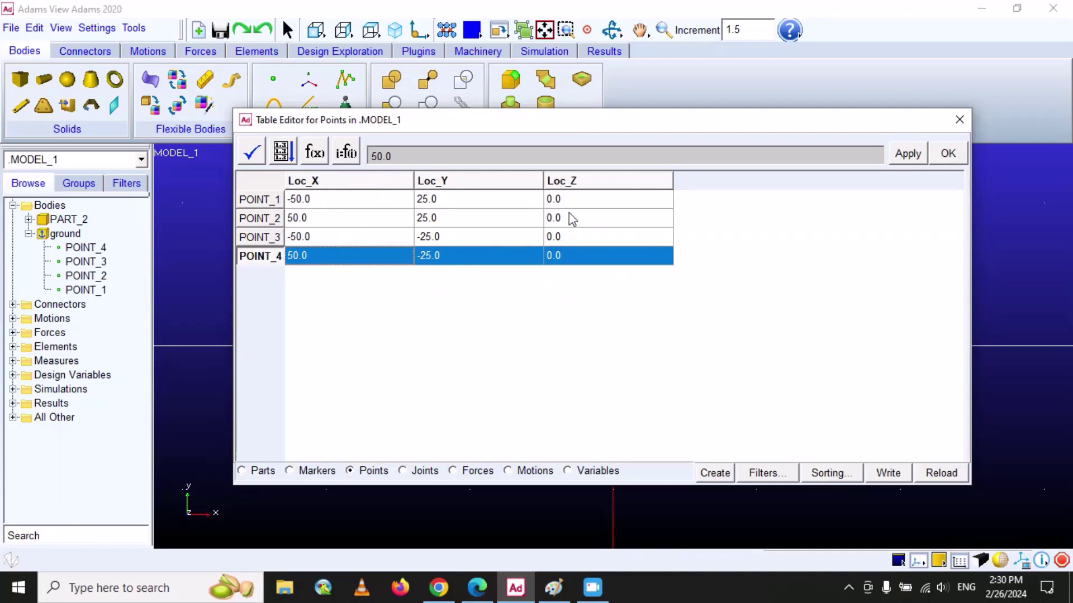
click(959, 120)
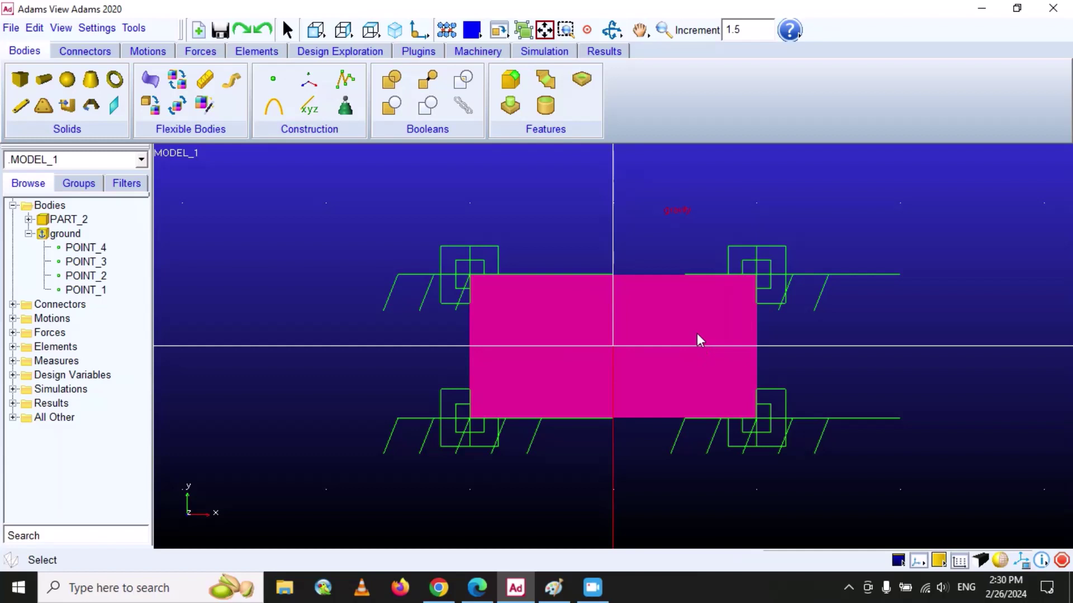
Open the point table from the Point tool's options, check the four points' locations, and close the table
click(273, 79)
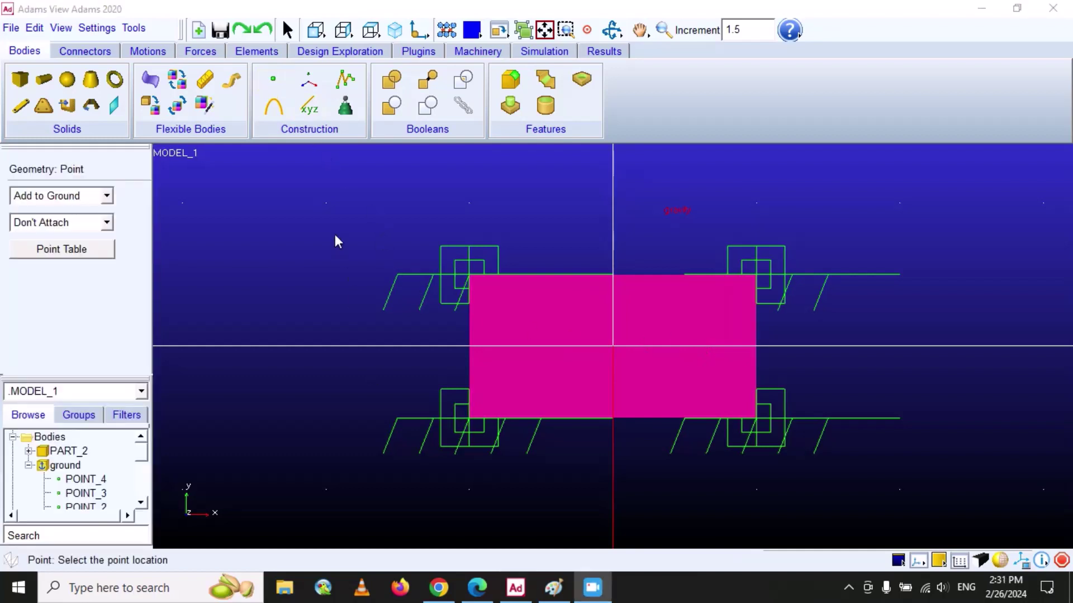
click(65, 260)
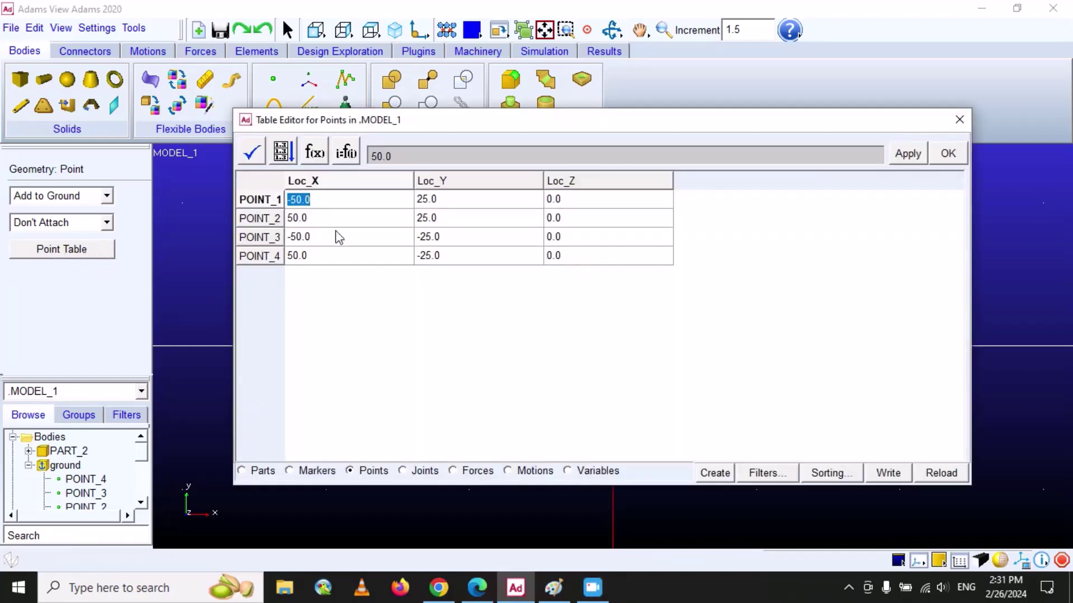
click(310, 202)
drag(374, 119, 405, 192)
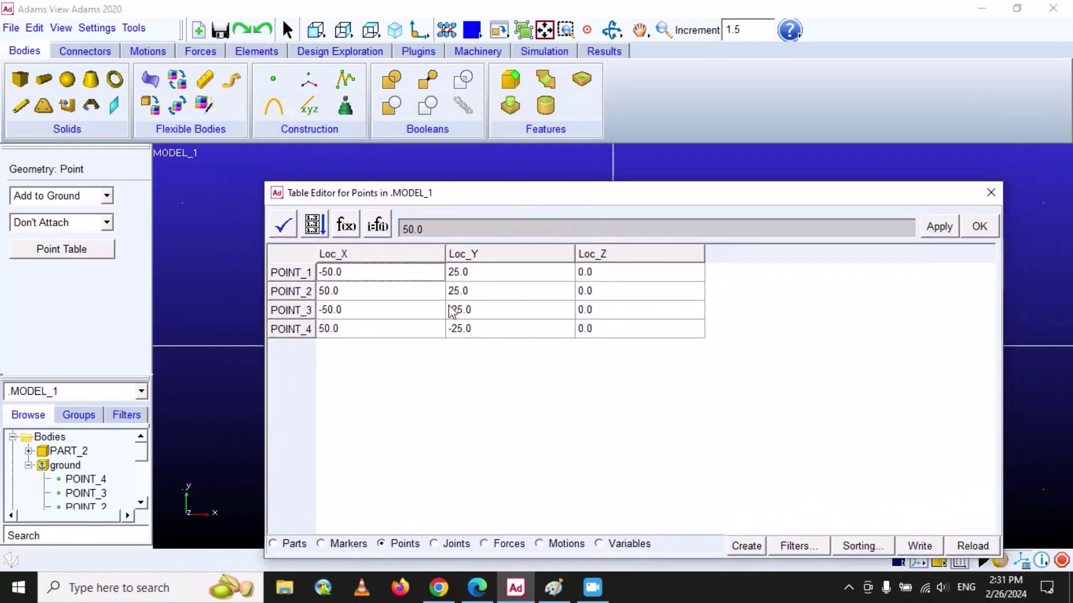
drag(503, 199, 452, 107)
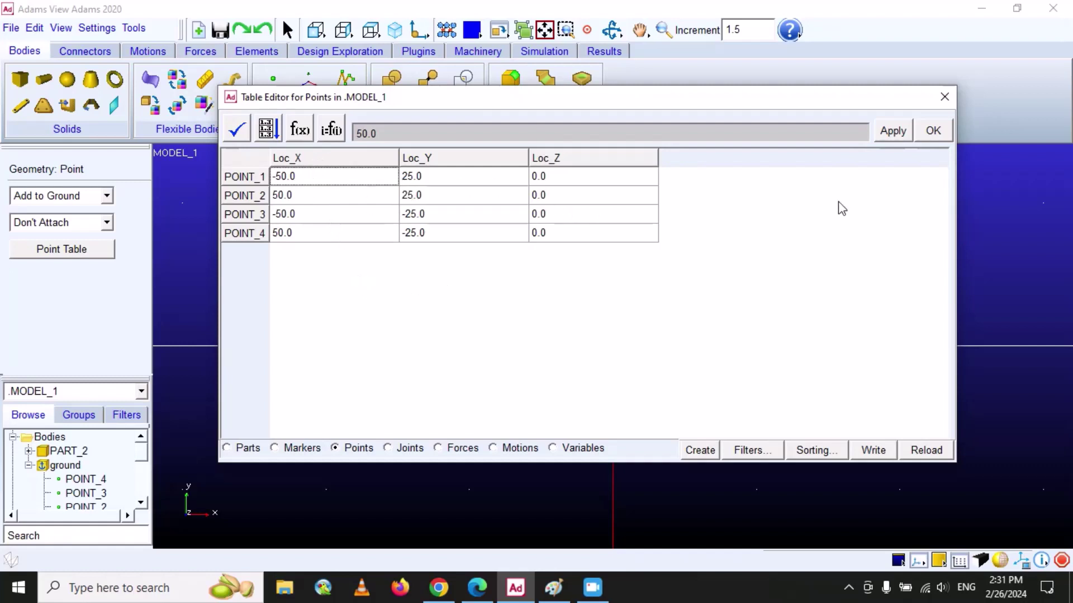
click(933, 132)
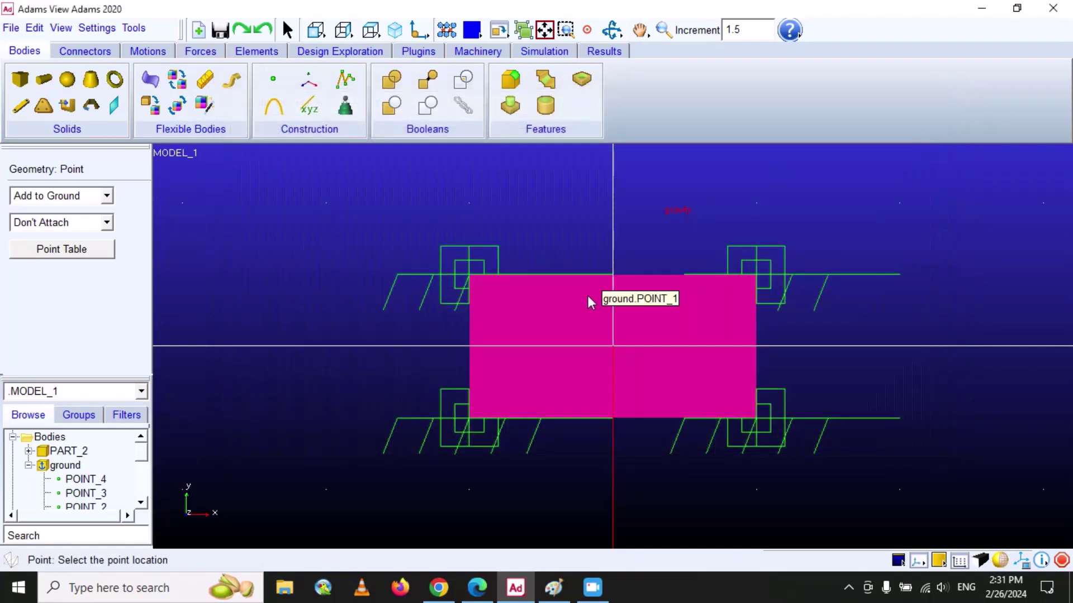